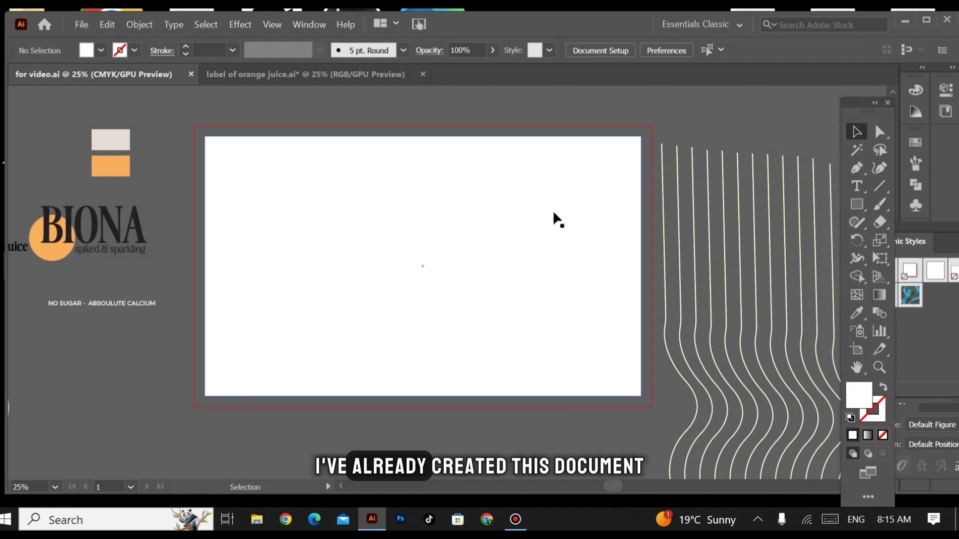
- Draw a 22 × 13.5 in rectangle covering the artboard out to its bleed edges
drag(449, 205, 421, 205)
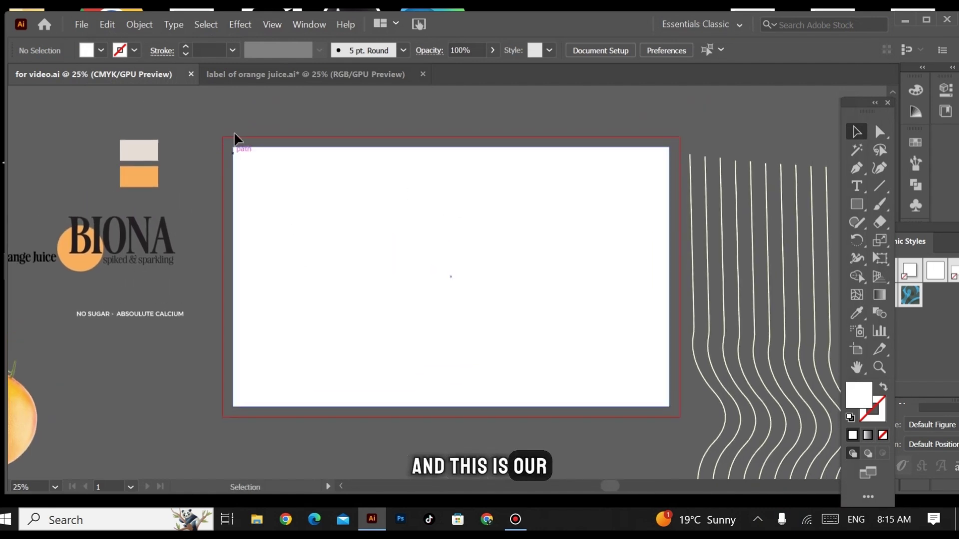
drag(372, 180, 364, 161)
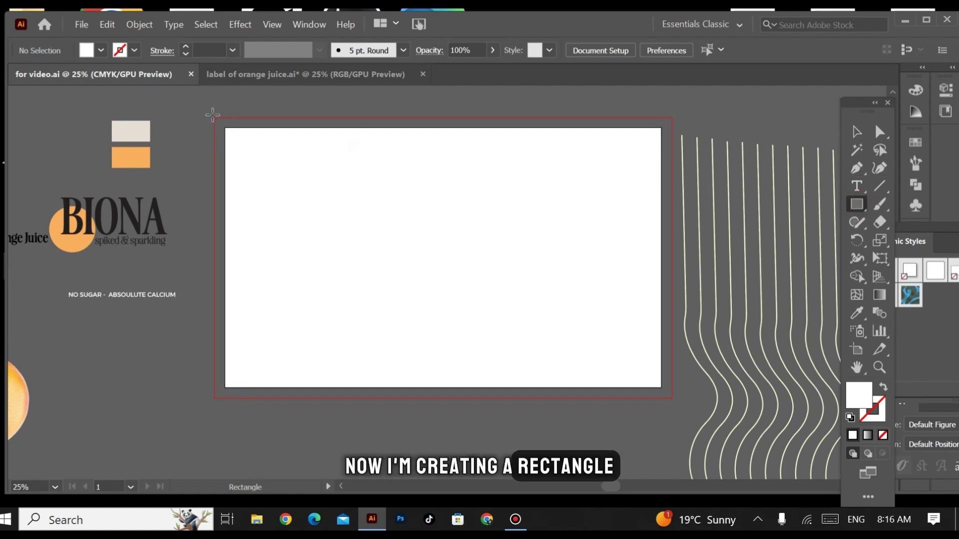
drag(214, 115, 671, 399)
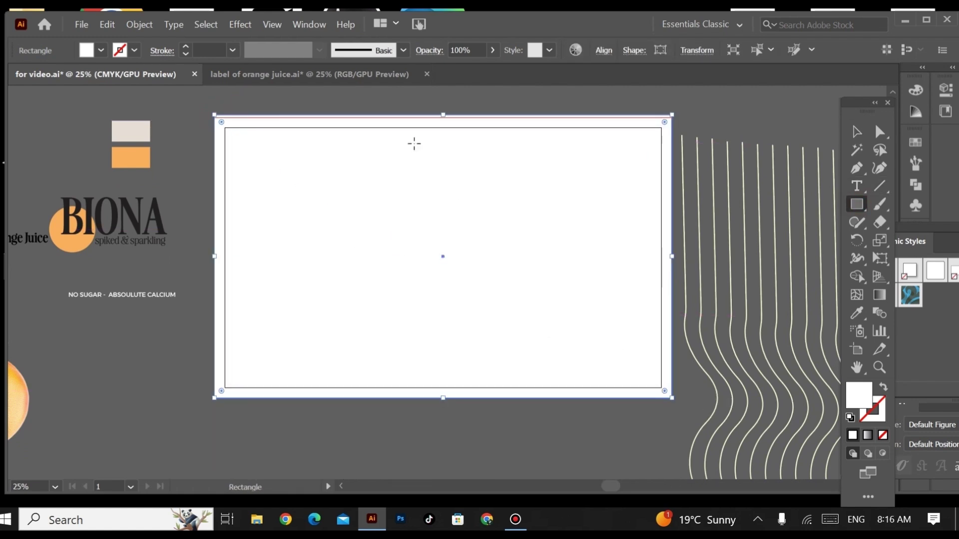
click(443, 116)
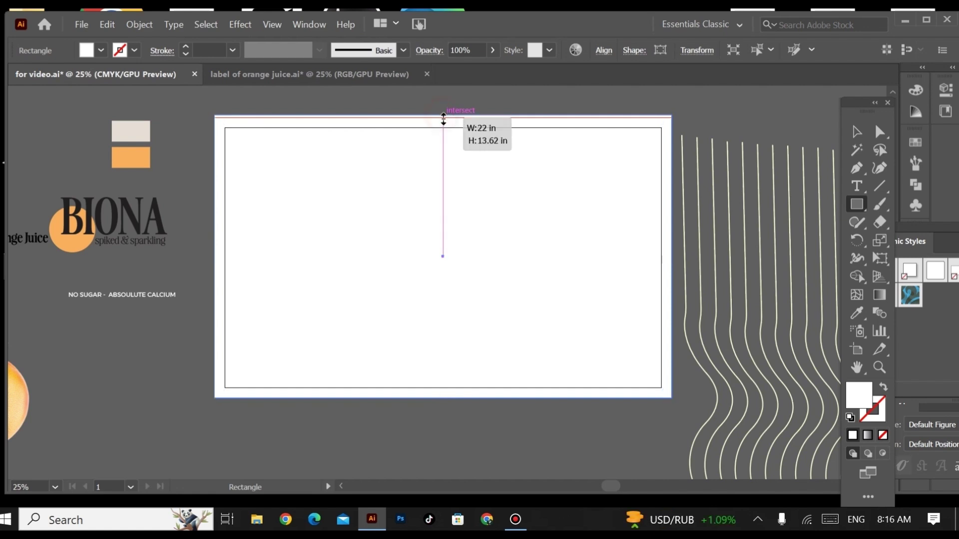
- Fill the bleed-size rectangle with the beige sampled from the colour swatch beside the artboard
click(856, 313)
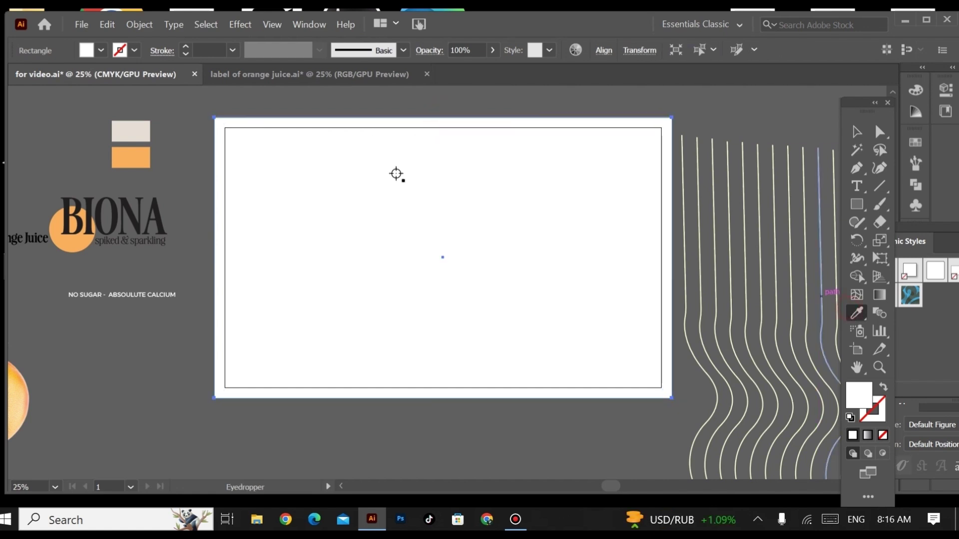
click(136, 136)
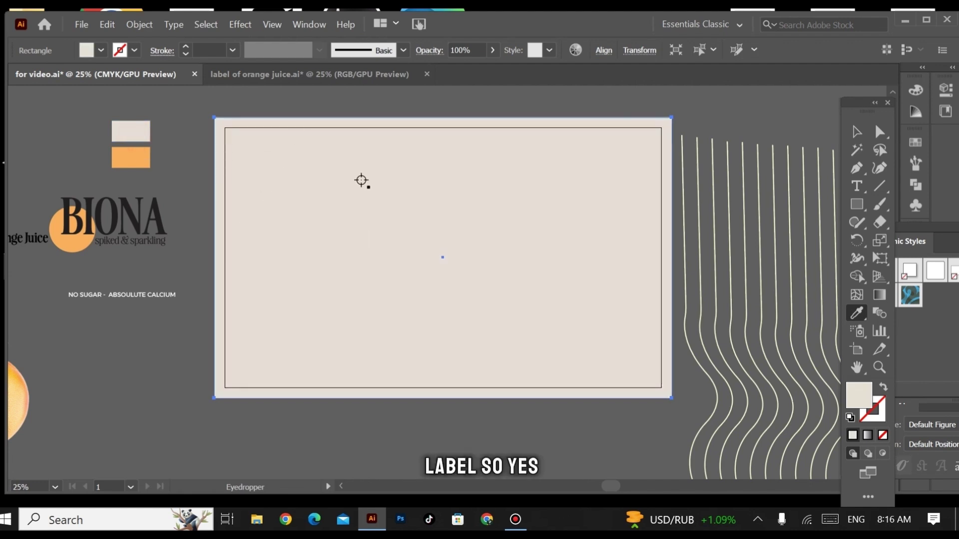
click(864, 131)
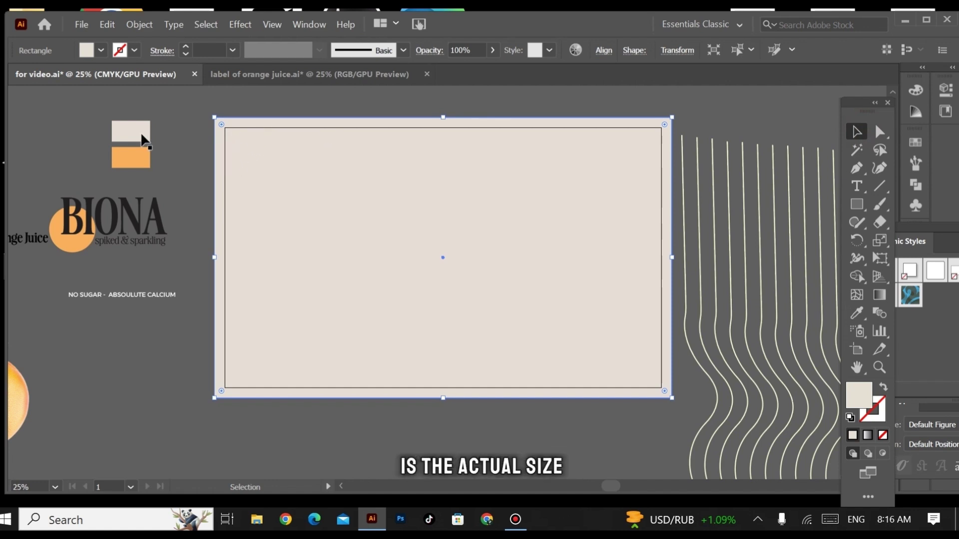
click(182, 128)
- Draw a second rectangle matching the artboard edges and create trim marks from it
click(856, 204)
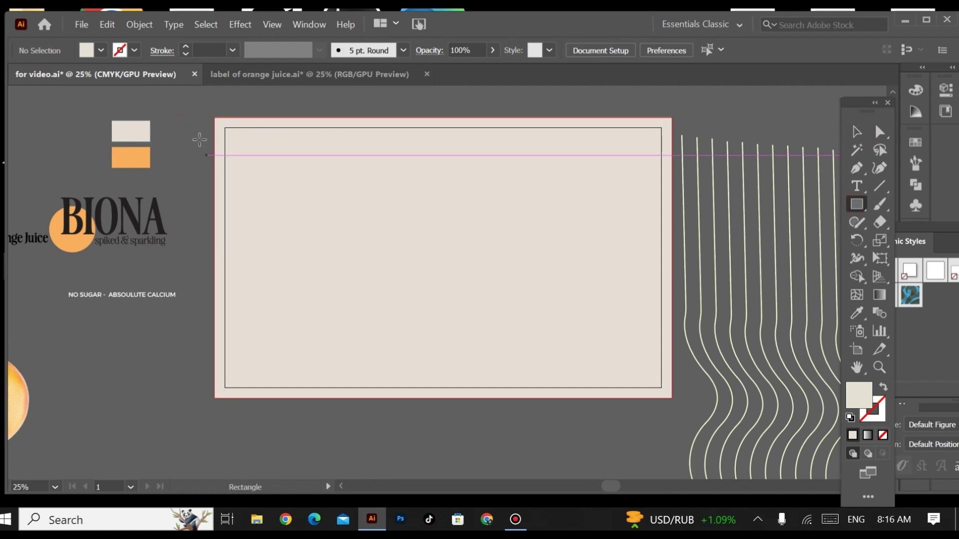
drag(225, 128, 661, 387)
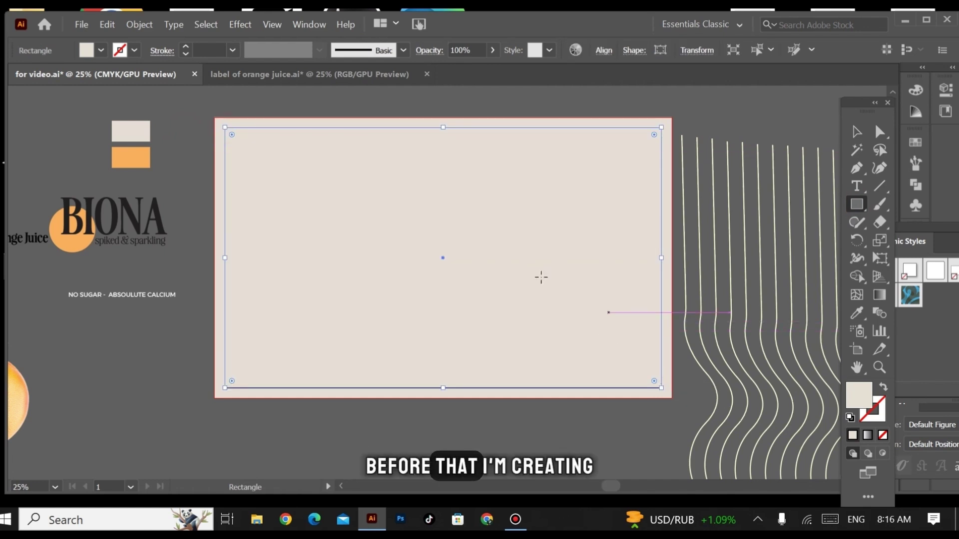
click(140, 26)
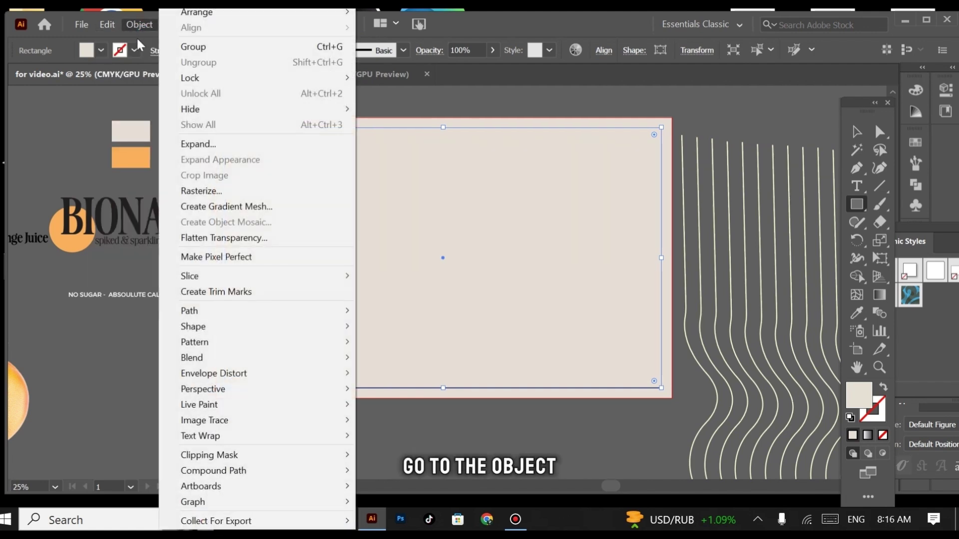
click(207, 292)
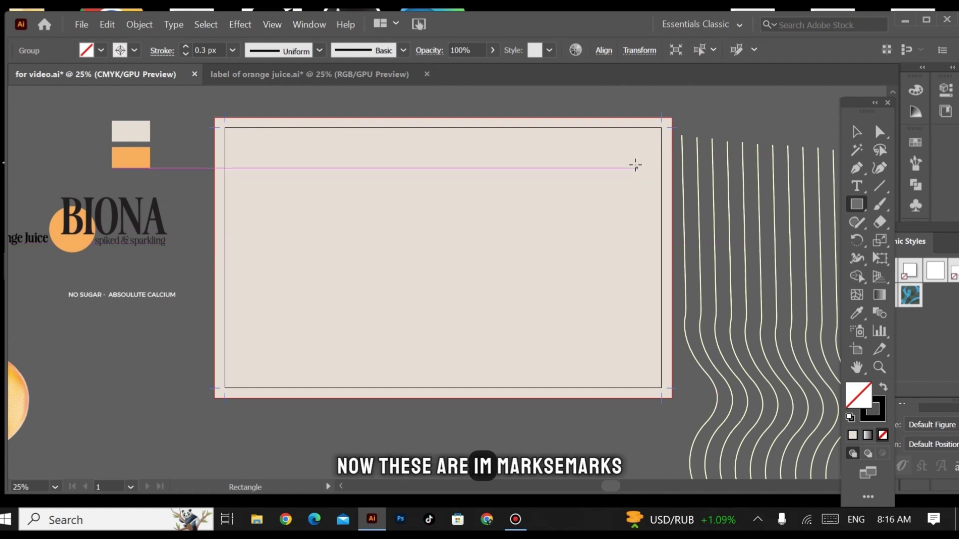
click(857, 132)
click(660, 122)
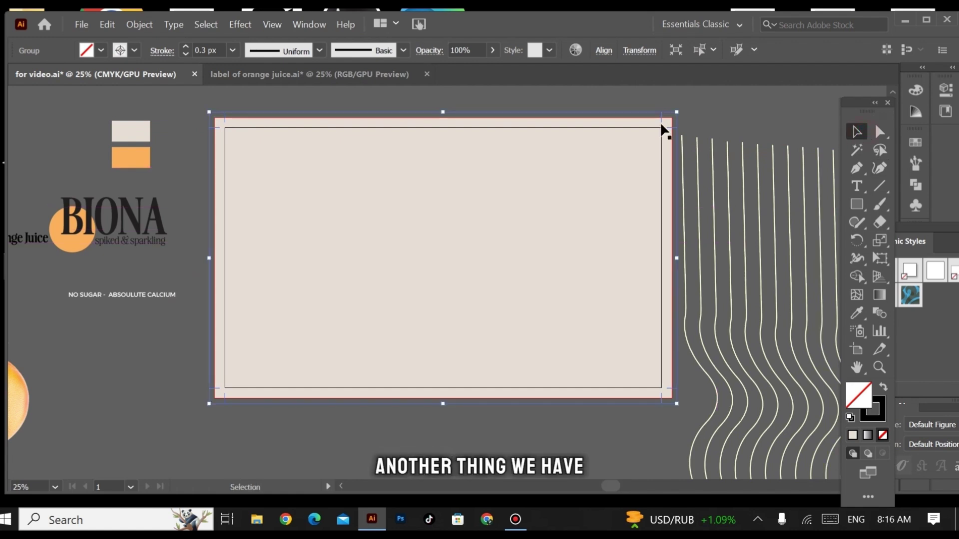
click(190, 133)
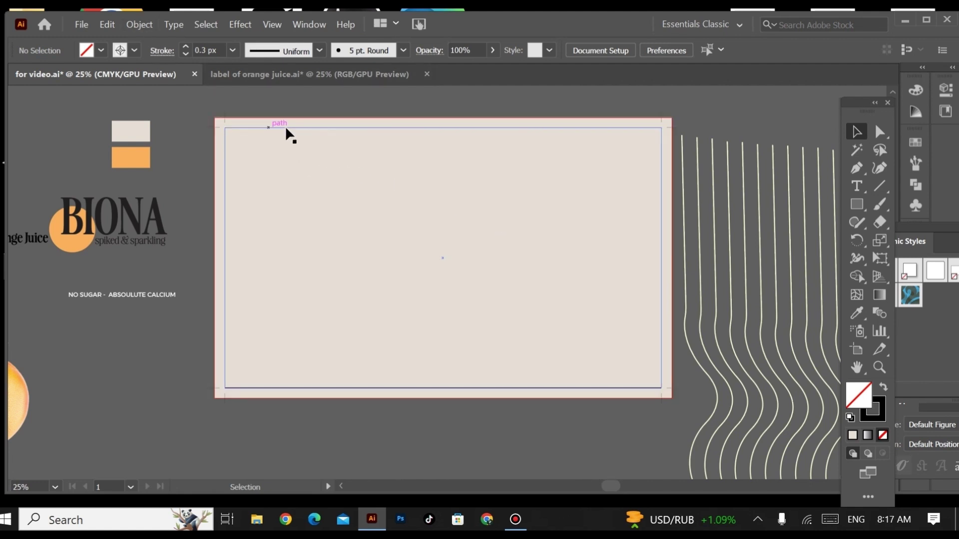
- Offset the path of the artboard-size rectangle by -0.5 in with Miter joins and a miter limit of 4
click(141, 24)
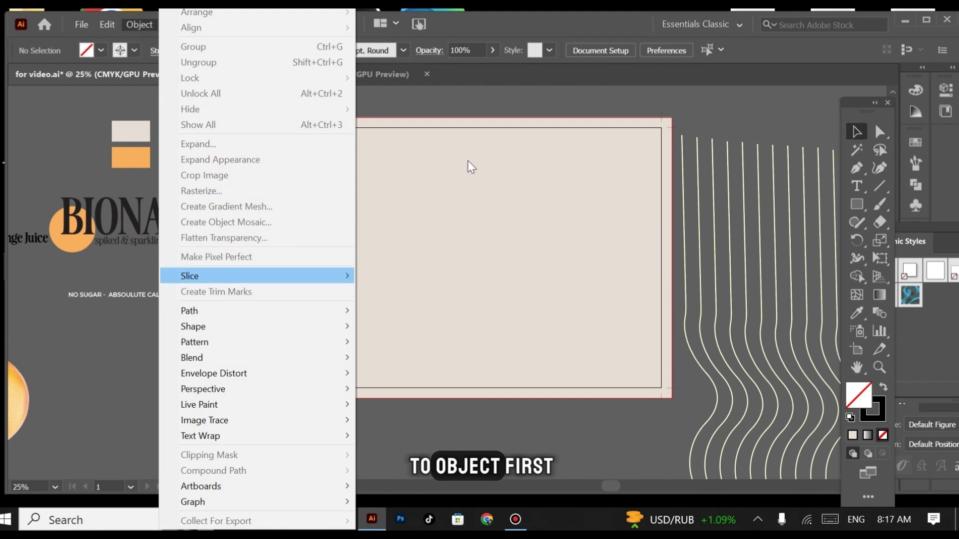
click(515, 152)
click(218, 193)
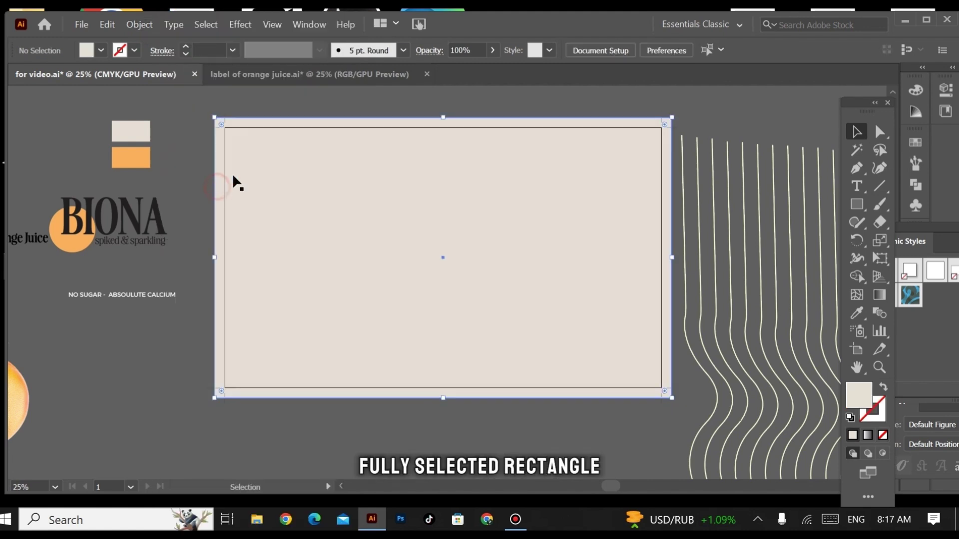
click(252, 148)
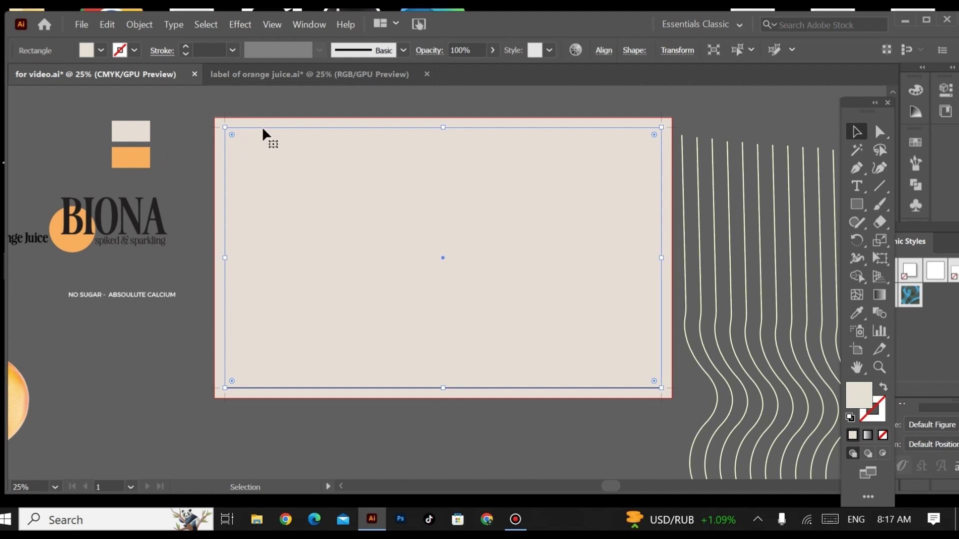
click(152, 23)
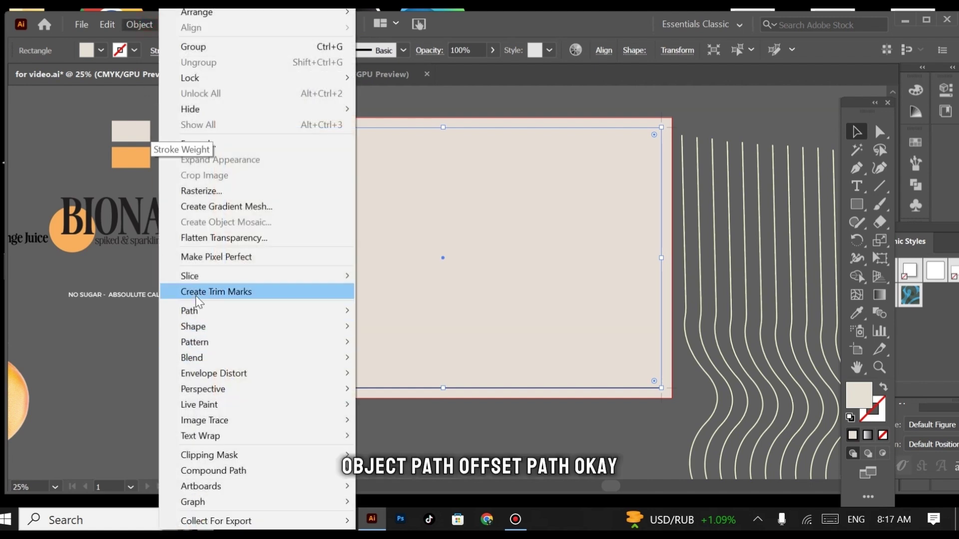
mouse_move(199, 312)
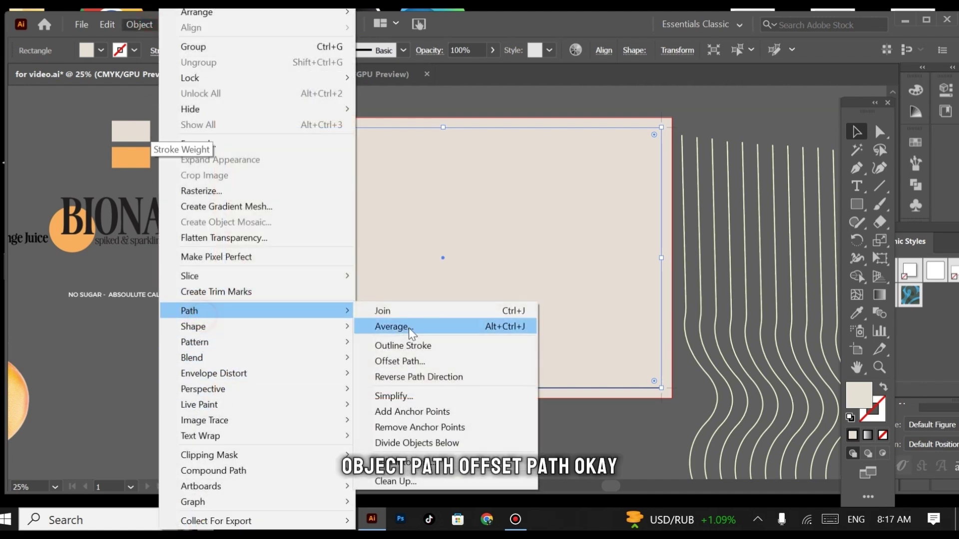
click(393, 361)
drag(633, 294, 748, 244)
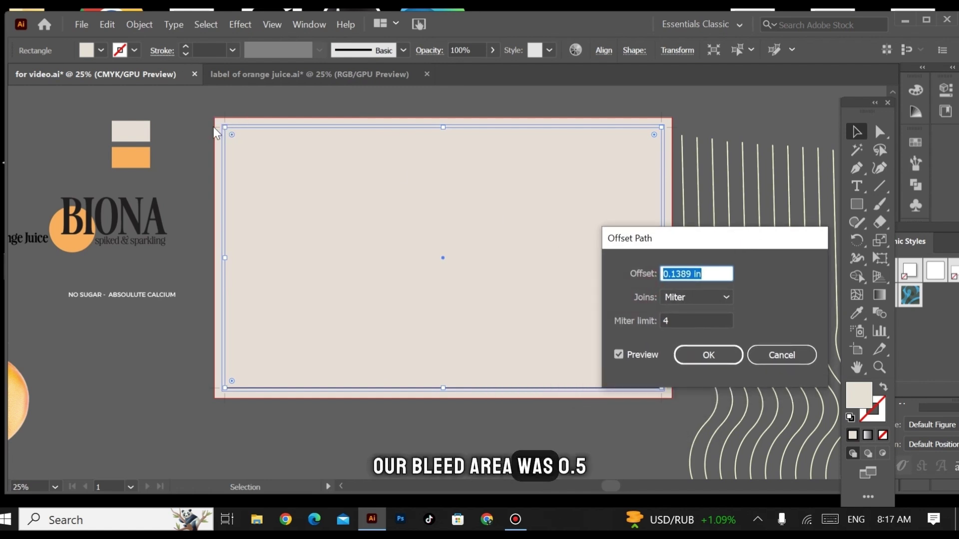
click(694, 274)
key(BackSpace)
key(BackSpace)
key(BackSpace)
key(BackSpace)
key(BackSpace)
key(BackSpace)
key(BackSpace)
text(-0.5in)
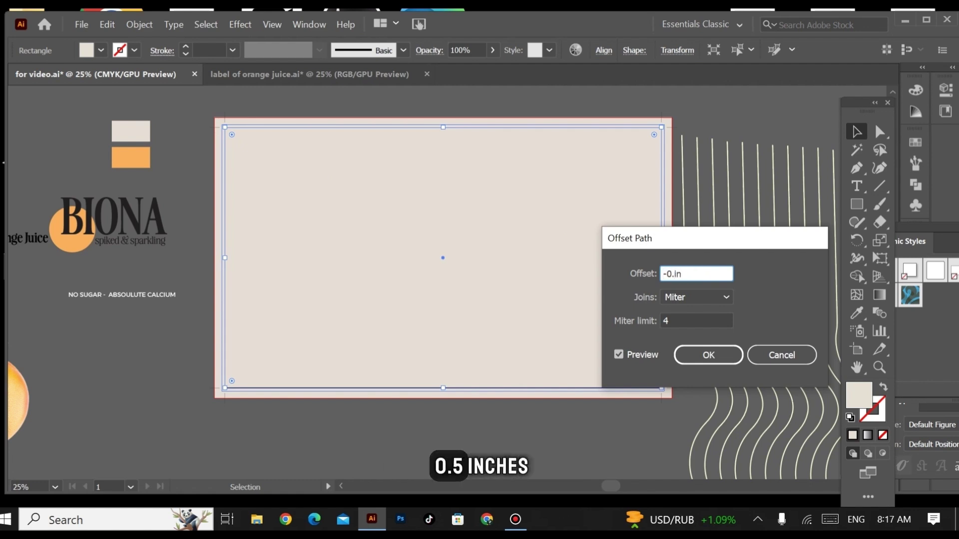
click(689, 355)
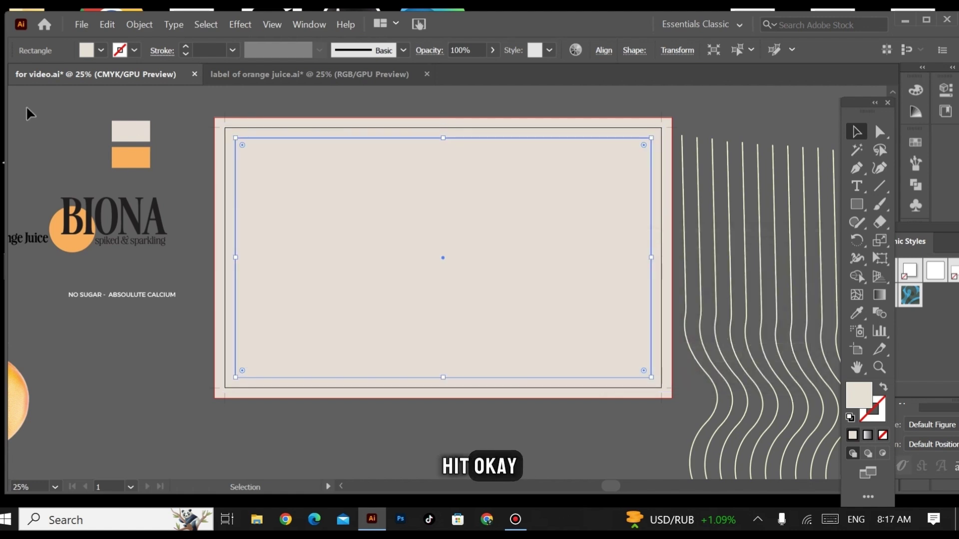
- Convert the inset offset rectangle into guides marking the safe area
click(157, 119)
click(249, 144)
right_click(249, 144)
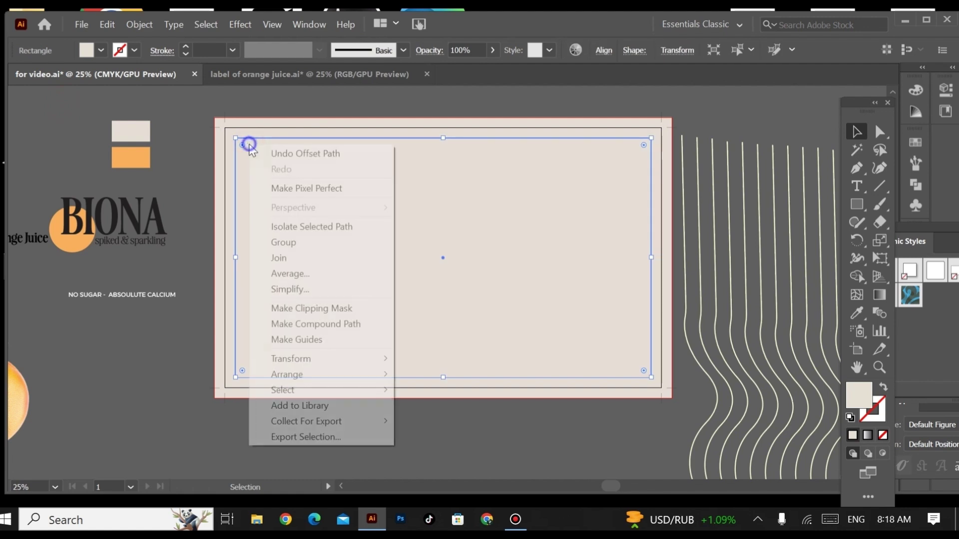
click(313, 340)
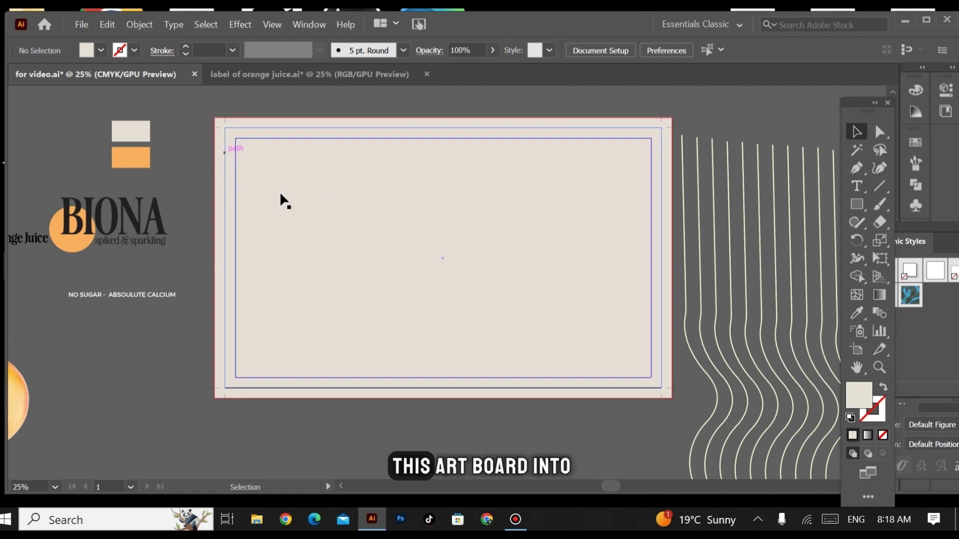
- Split the bleed-size background rectangle into a grid of 1 row and 3 columns with a 0 in gutter and guides added
click(635, 126)
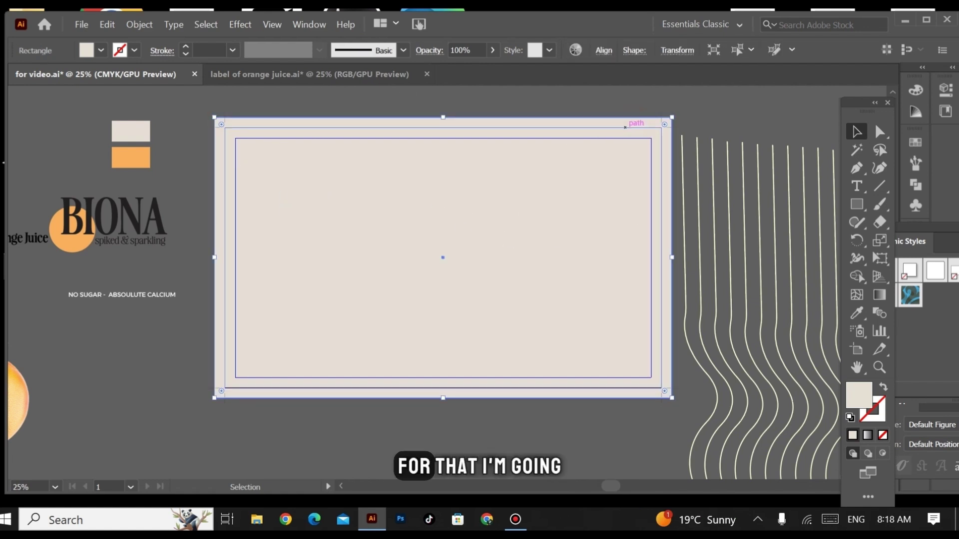
click(139, 26)
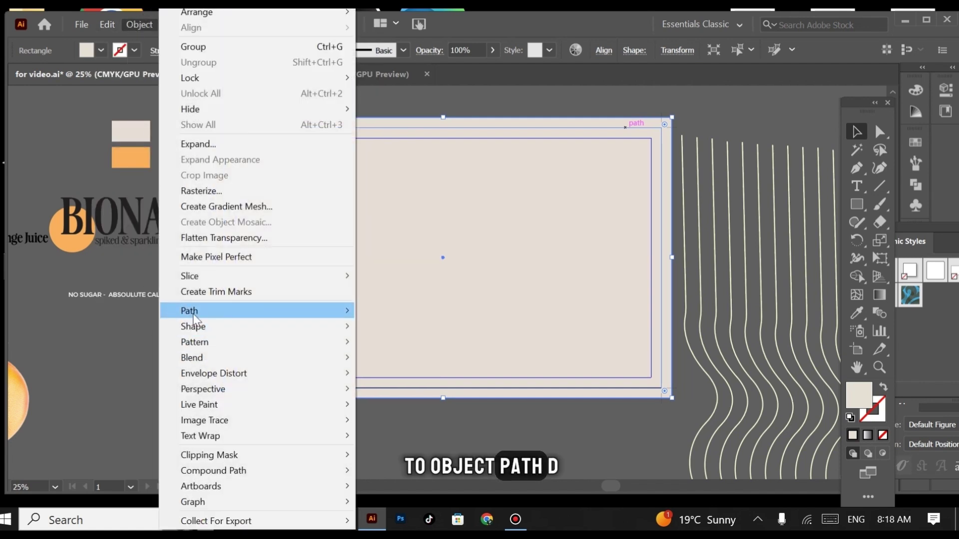
mouse_move(199, 311)
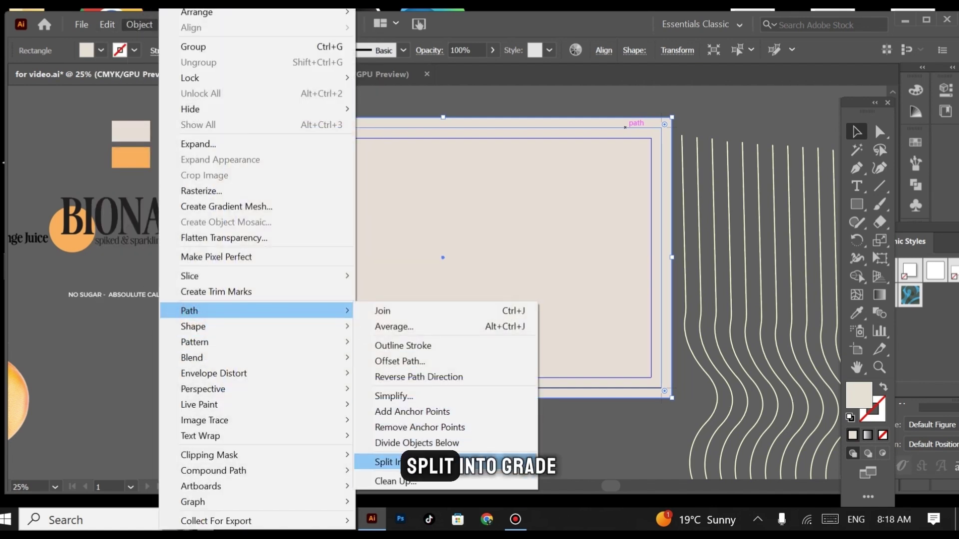
click(390, 462)
drag(595, 246, 635, 206)
click(710, 253)
key(BackSpace)
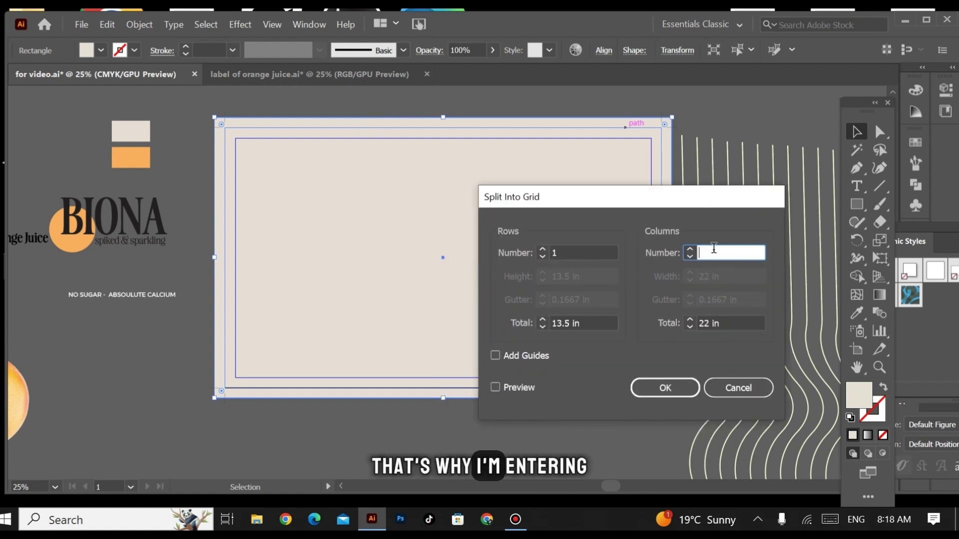
text(3)
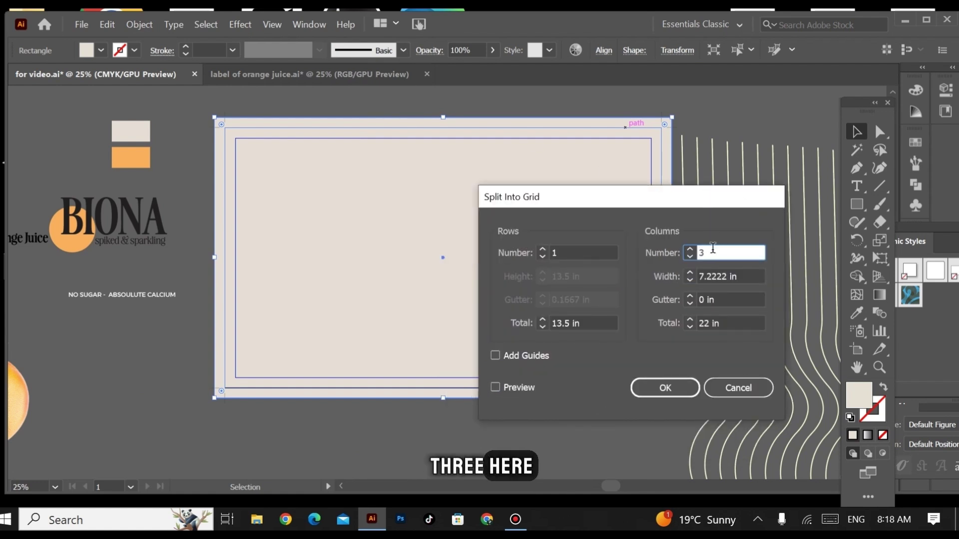
click(495, 356)
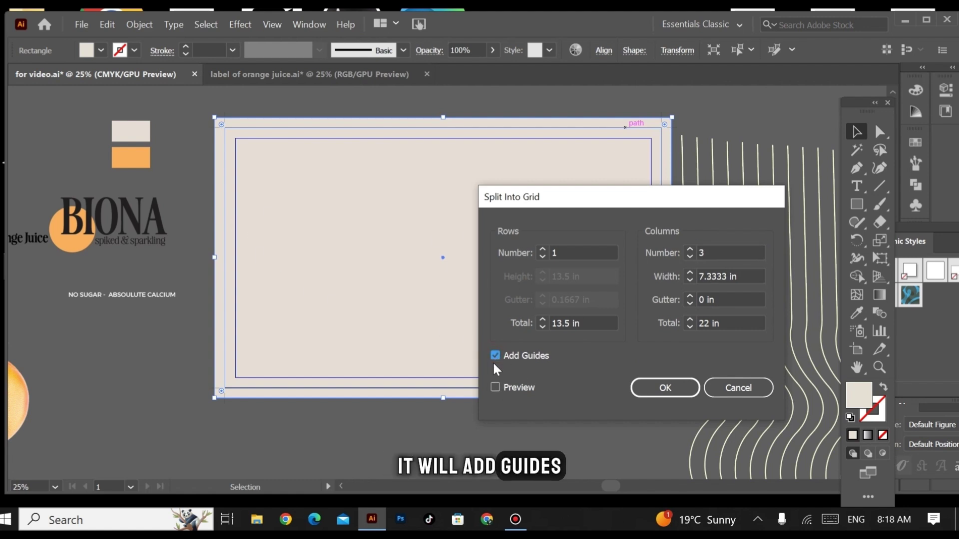
click(501, 387)
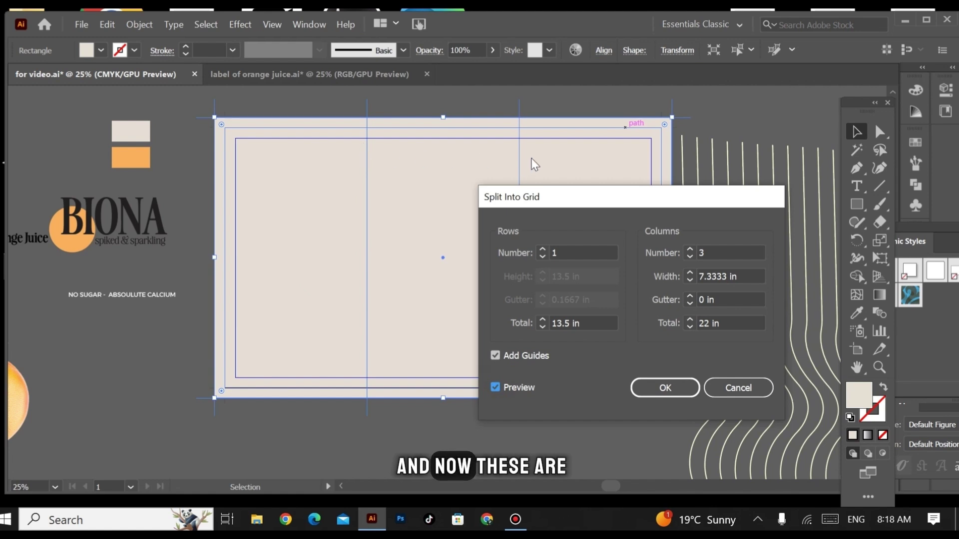
click(665, 387)
click(170, 111)
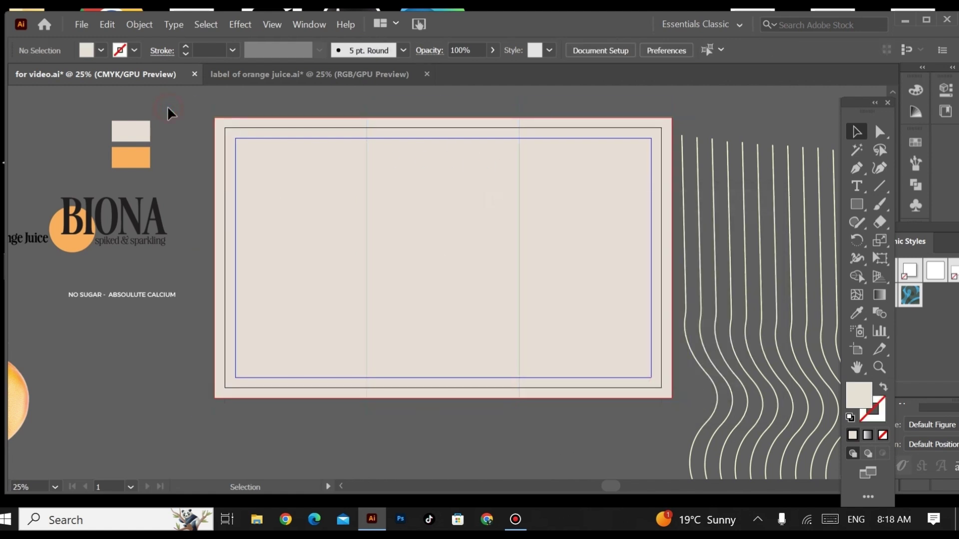
drag(487, 251, 445, 235)
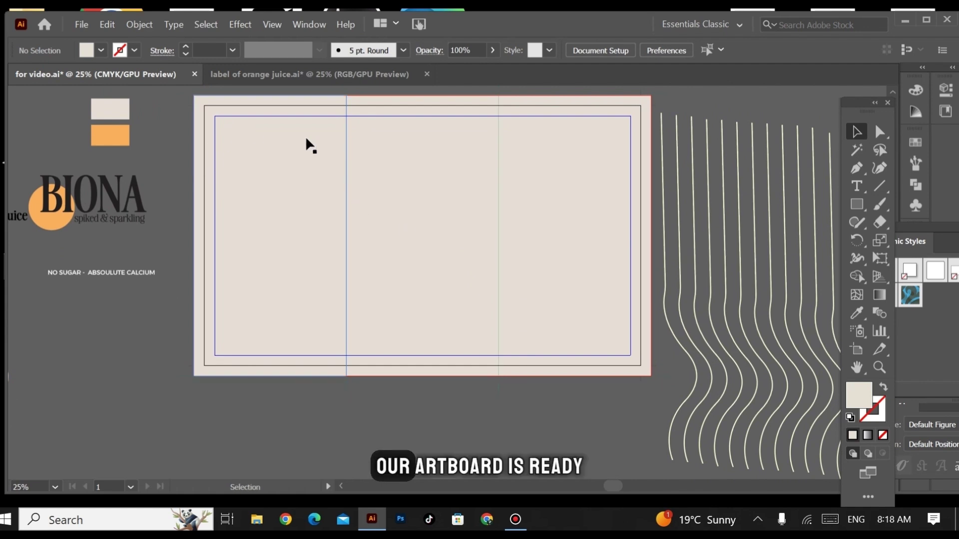
drag(590, 211, 612, 226)
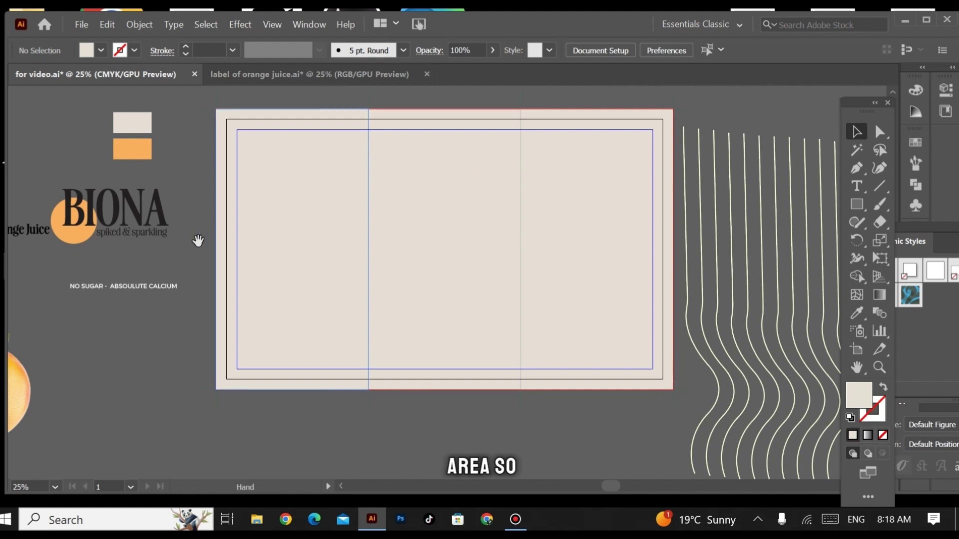
drag(64, 190, 80, 195)
click(470, 189)
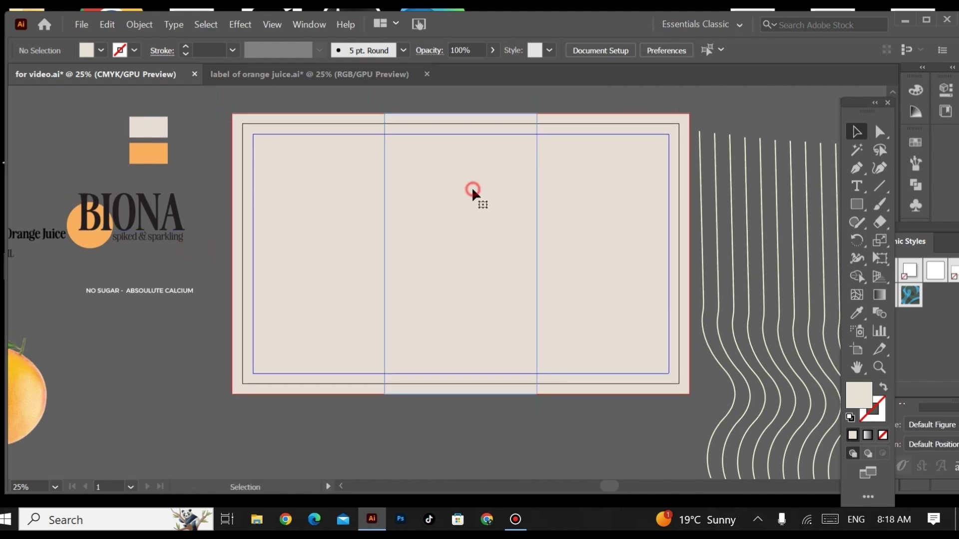
click(225, 182)
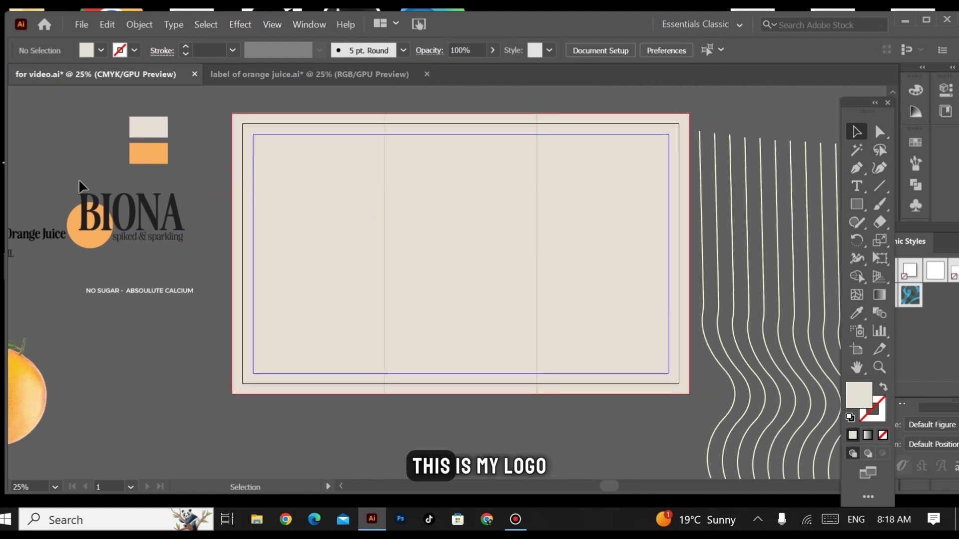
- Place the BIONA logo at the top of the label's middle column and bring it to the front
click(148, 233)
drag(157, 227, 489, 169)
right_click(490, 170)
mouse_move(541, 340)
click(681, 340)
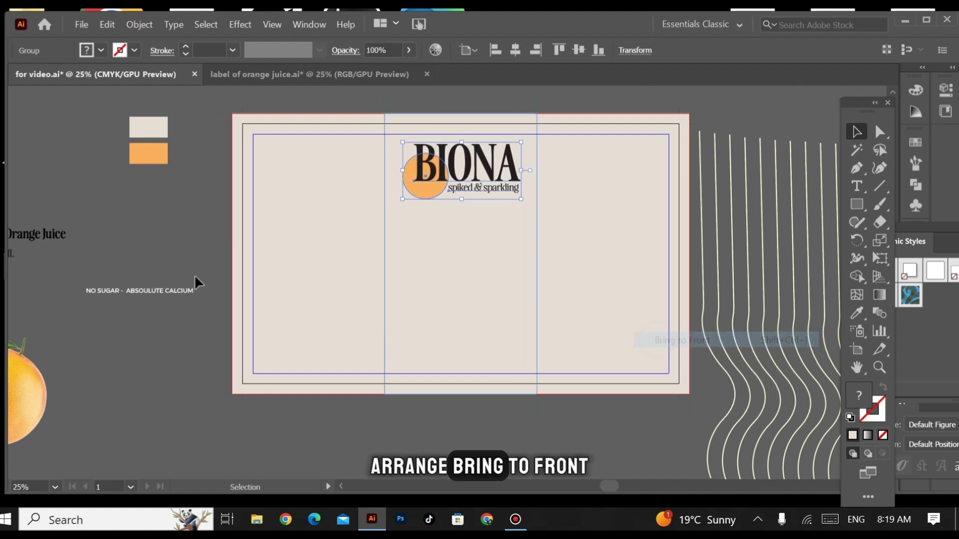
click(175, 220)
drag(188, 240, 184, 236)
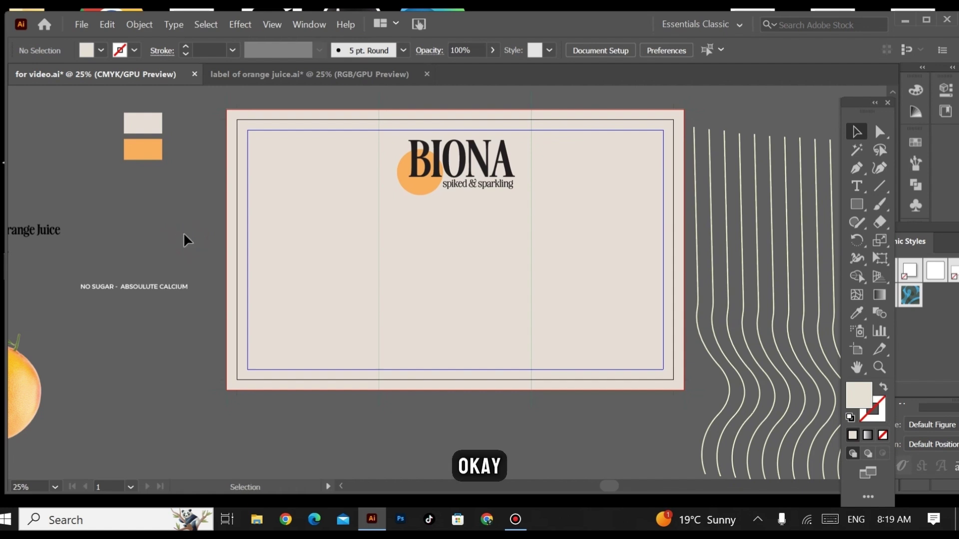
- Place the orange image in the middle column below the BIONA logo and bring it to the front
drag(82, 376, 128, 219)
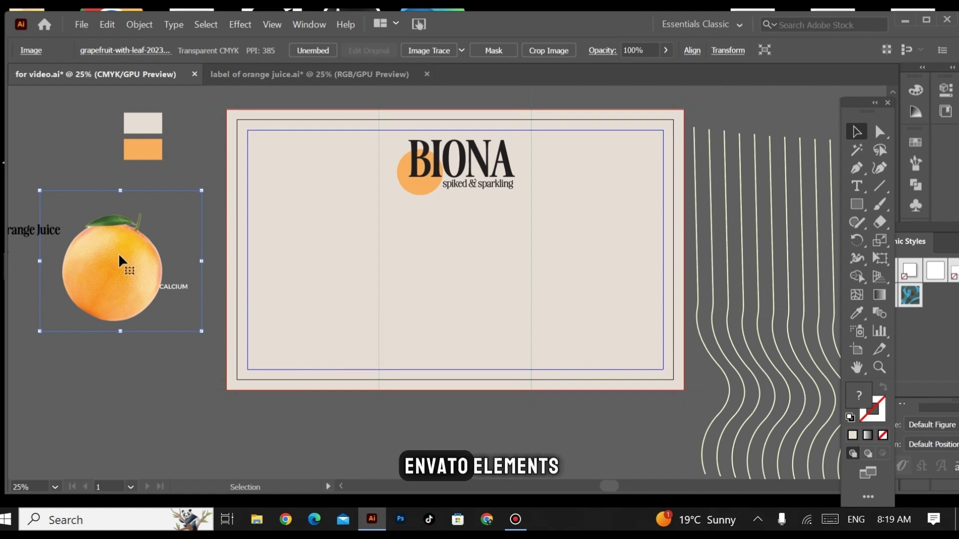
drag(119, 256, 453, 278)
right_click(454, 278)
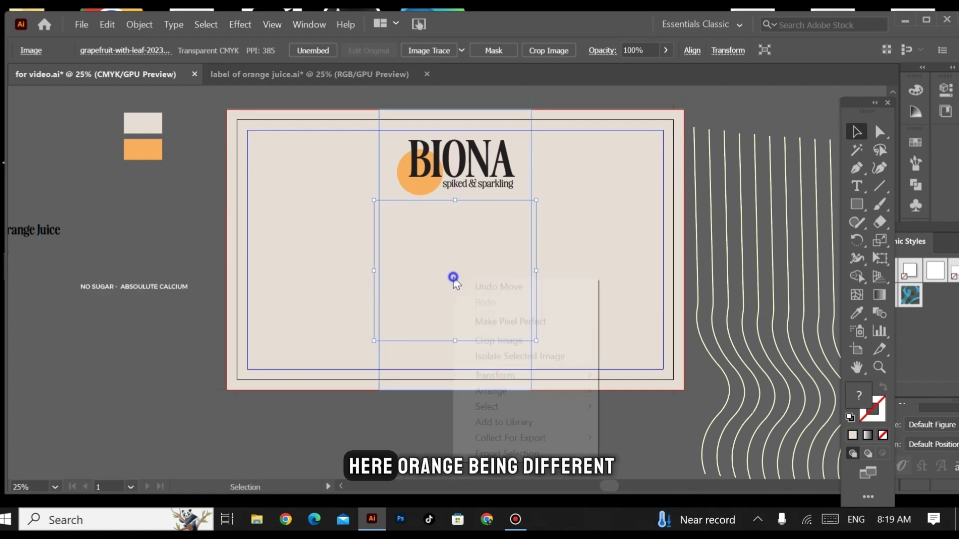
mouse_move(493, 391)
click(644, 391)
drag(455, 280, 461, 290)
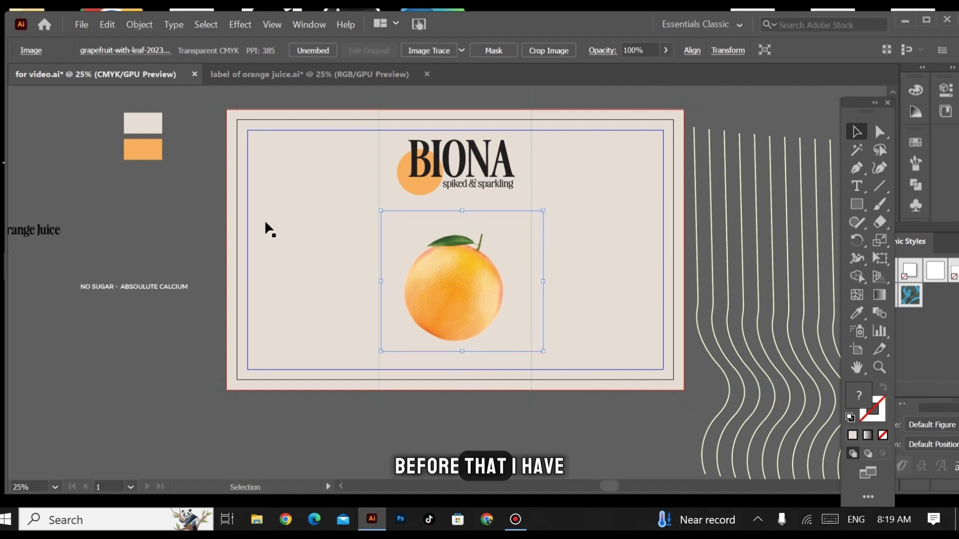
- Move the white NO SUGAR tagline up beside the label's left edge
click(144, 285)
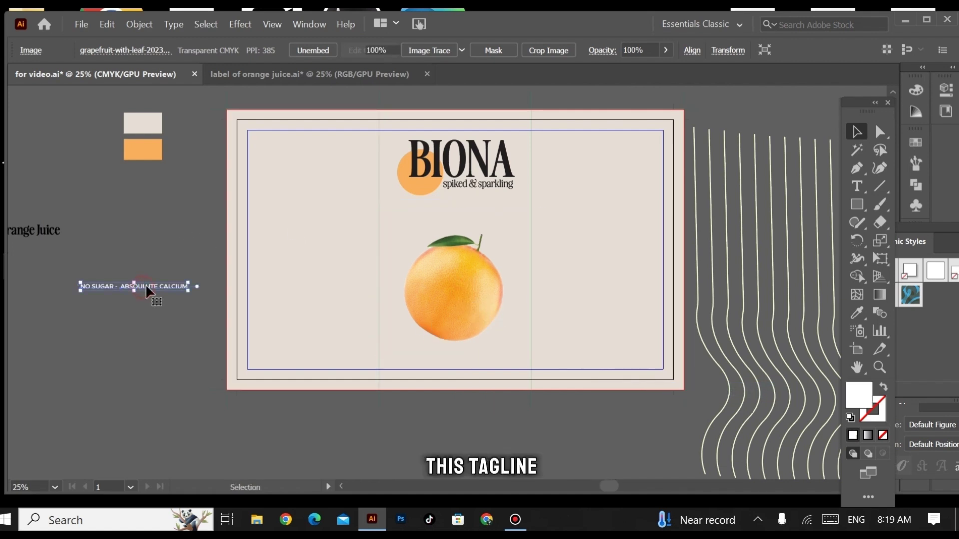
click(158, 290)
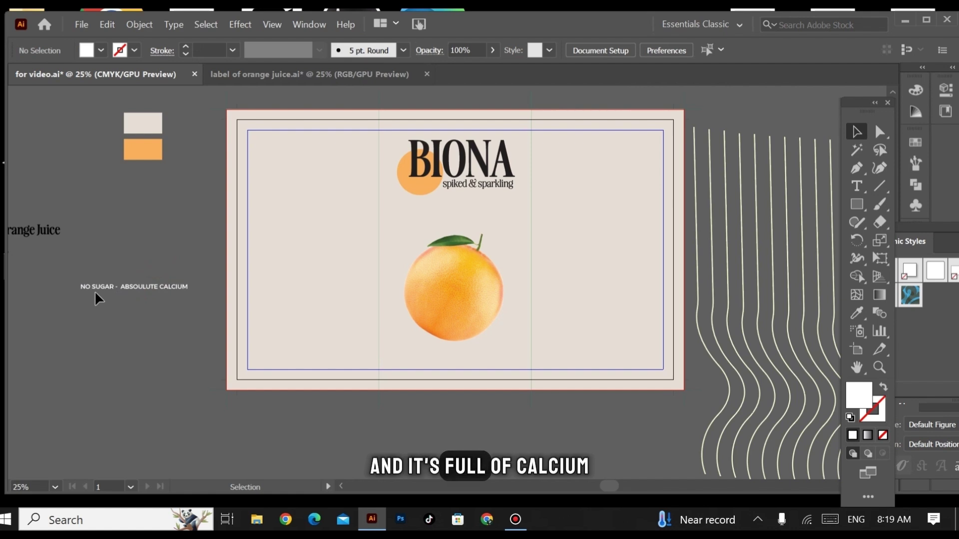
click(147, 276)
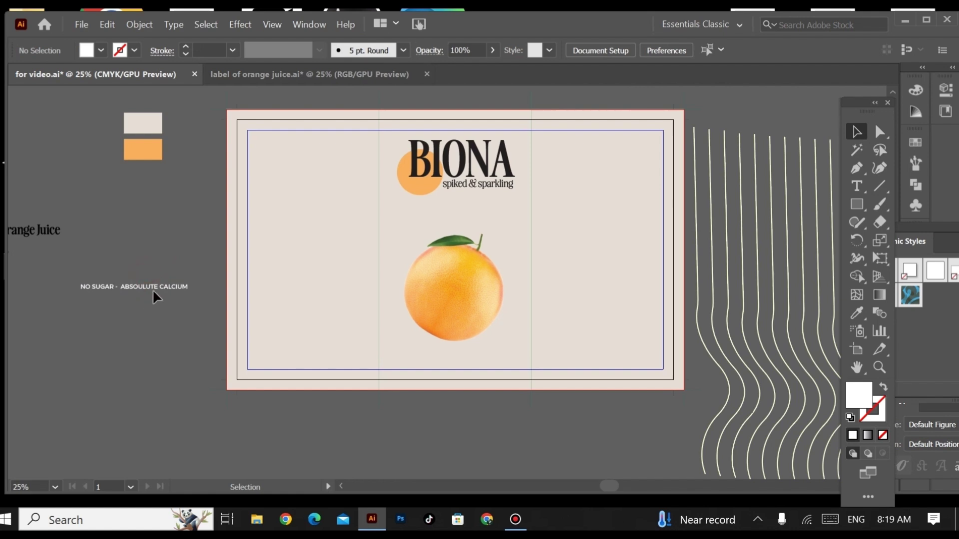
drag(191, 283, 219, 218)
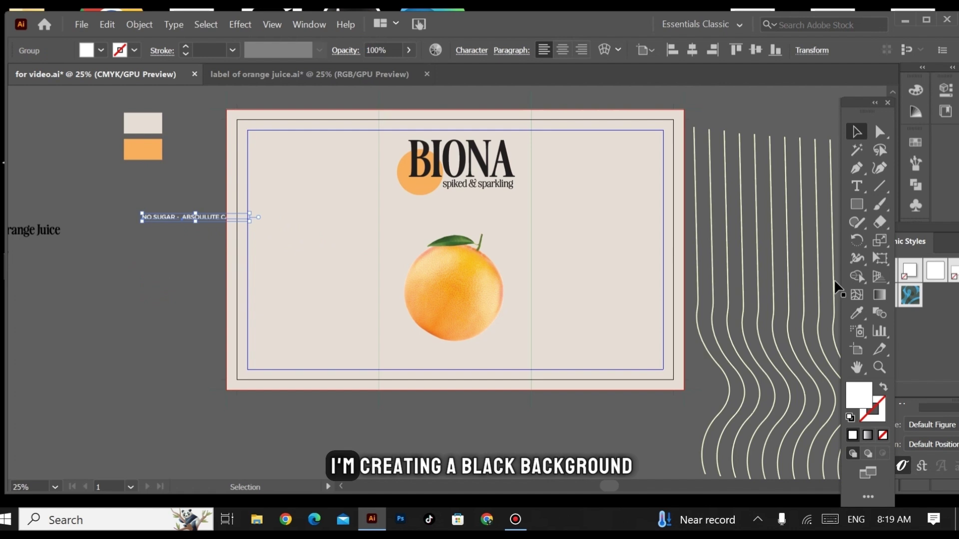
- Draw a thin rectangle across the middle column just below the logo and fill it with black sampled from the BIONA lettering
click(857, 204)
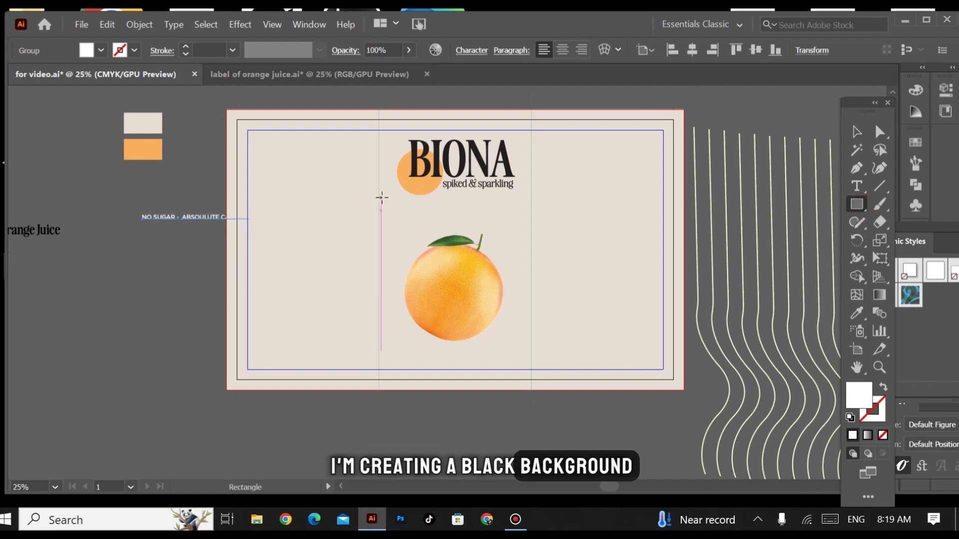
drag(378, 197, 531, 211)
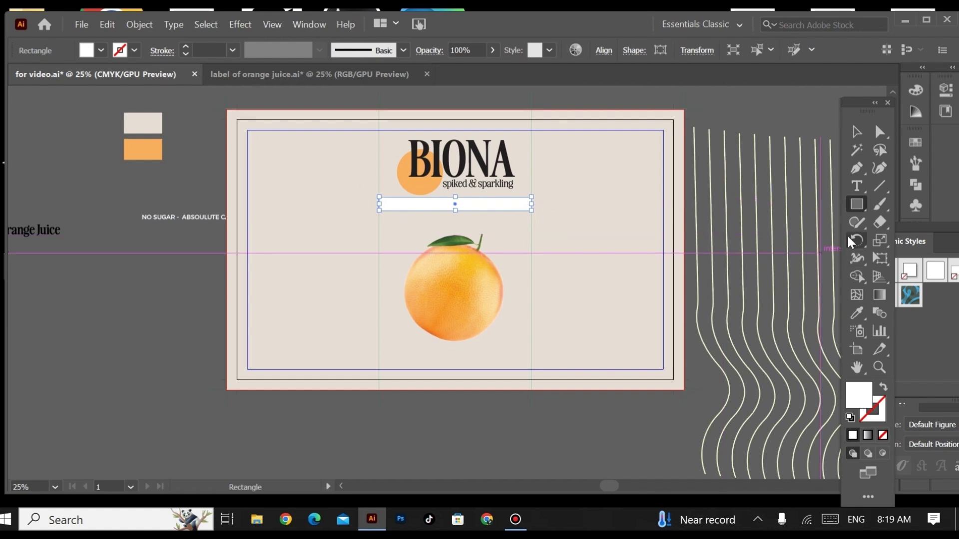
click(856, 312)
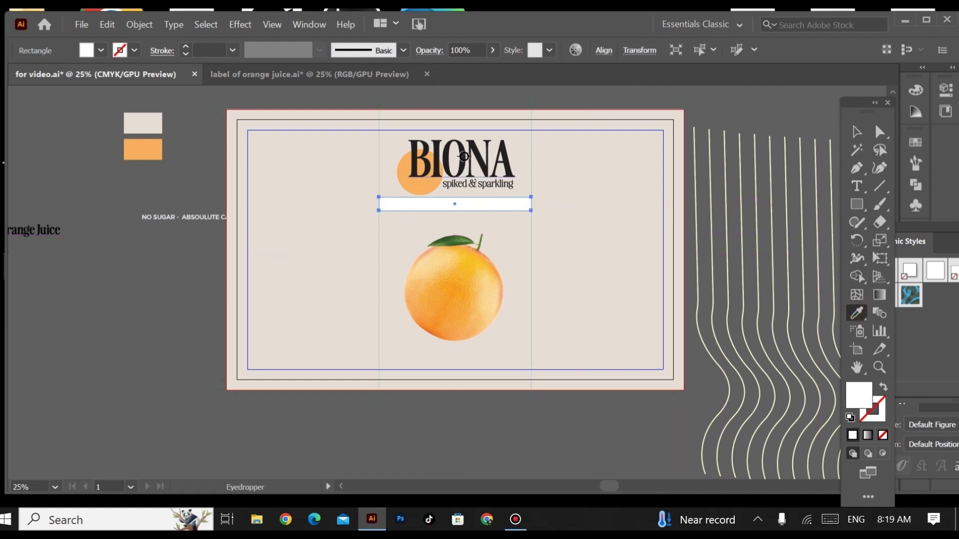
click(464, 156)
click(856, 132)
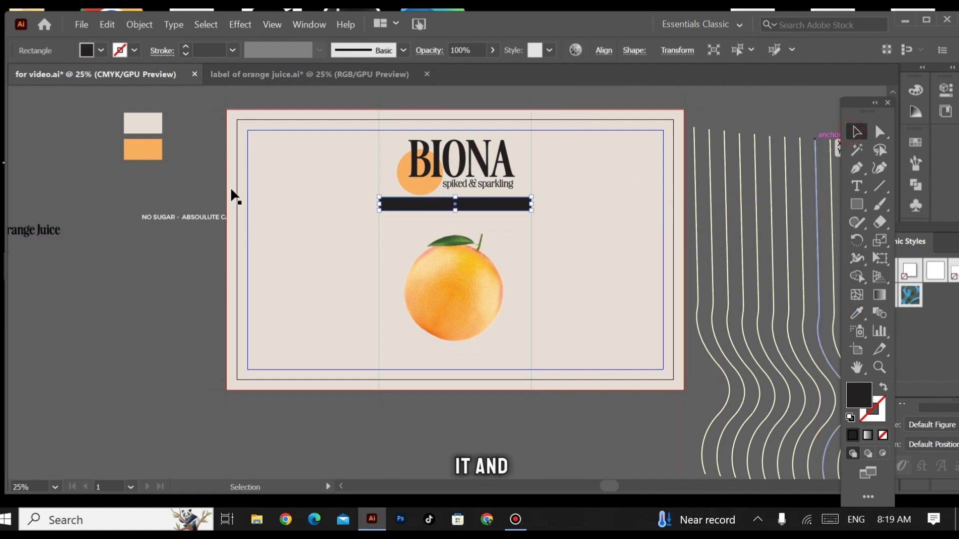
- Place the NO SUGAR tagline on the black bar, bring it to the front and enlarge it slightly, centred on the bar
click(167, 196)
drag(183, 219, 476, 210)
drag(466, 209, 466, 210)
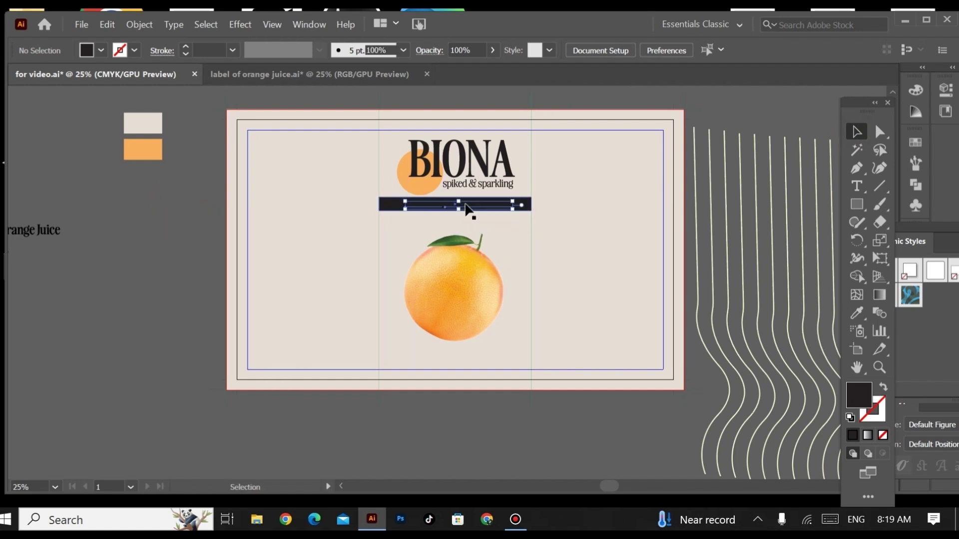
right_click(477, 283)
click(496, 370)
click(649, 372)
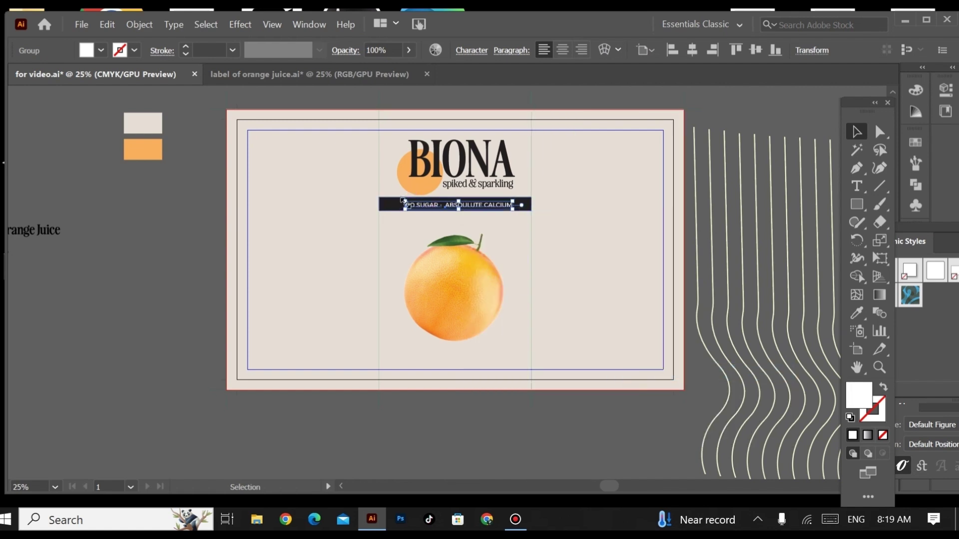
drag(403, 203, 381, 200)
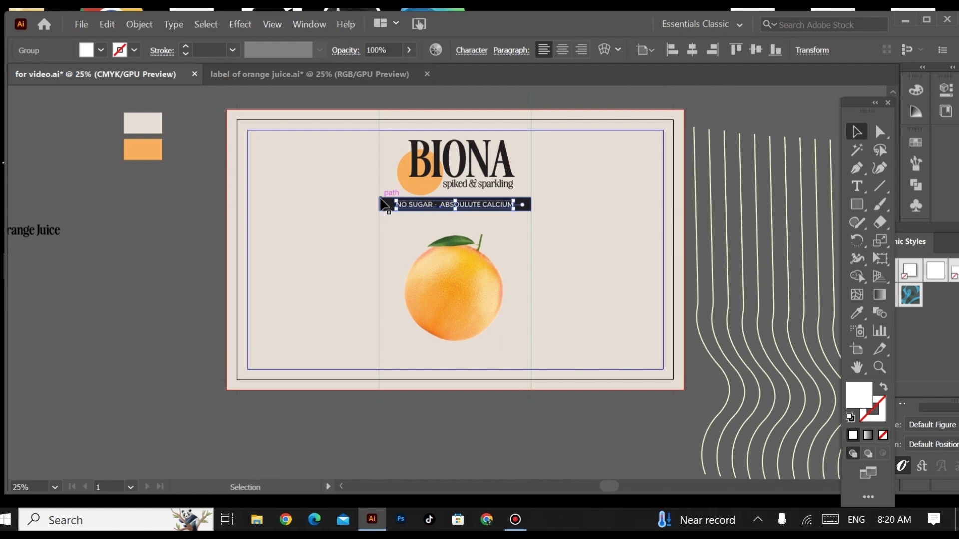
- Move the orange image up so it sits centred just below the black tagline bar
click(188, 230)
drag(454, 293, 456, 292)
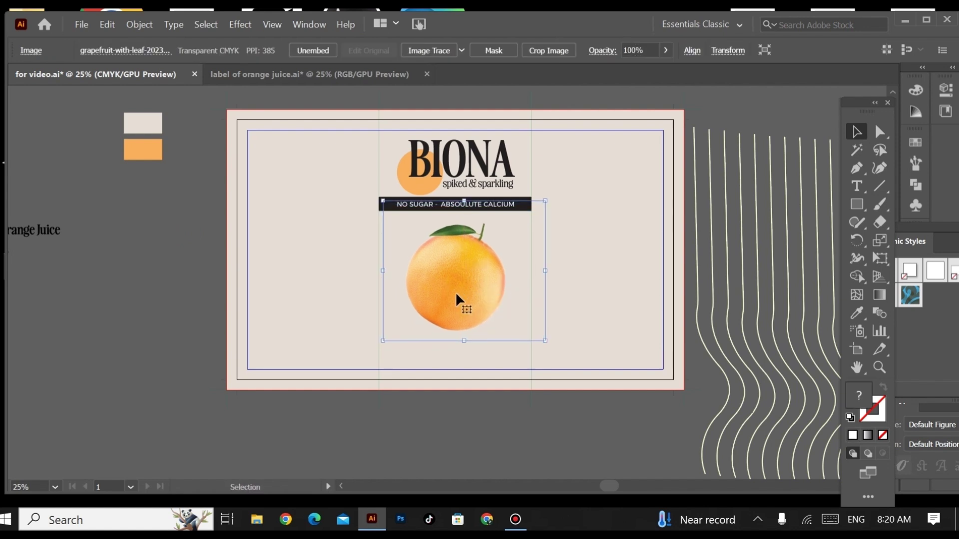
click(165, 287)
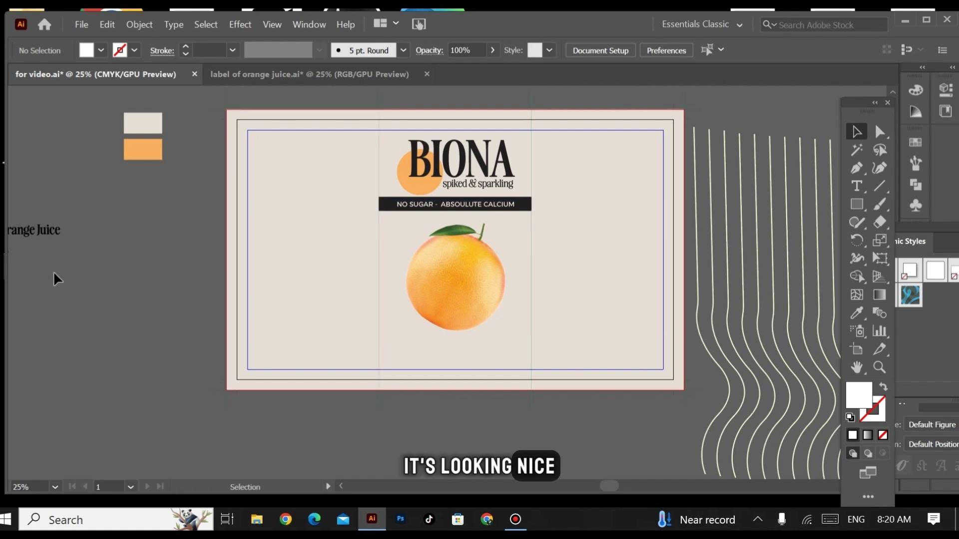
- Move the Smooth Orange Juice text into the empty pasteboard area beside the label's left edge
click(58, 231)
drag(43, 231, 178, 285)
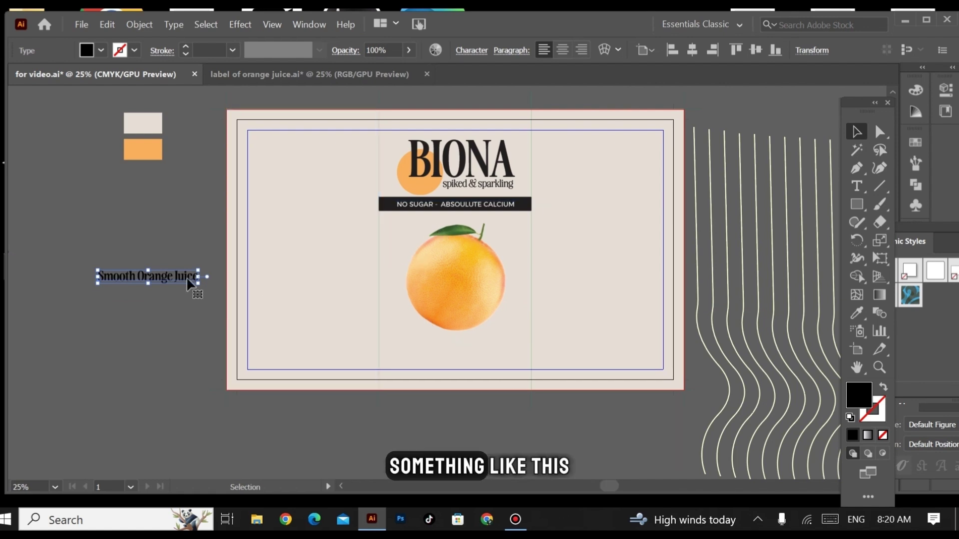
drag(176, 276, 187, 239)
- Draw a circle about the size of the orange over it, with no fill and a 1 px black stroke
click(866, 212)
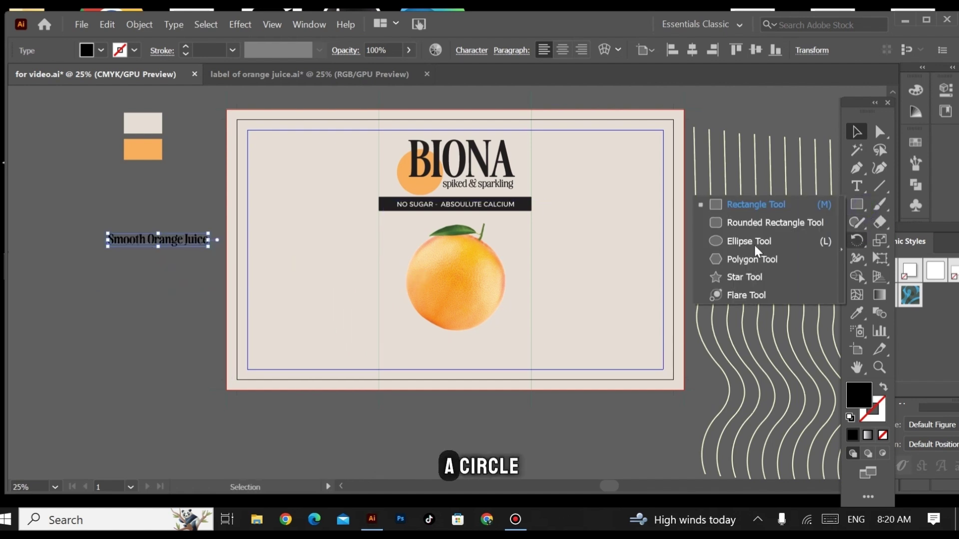
click(722, 261)
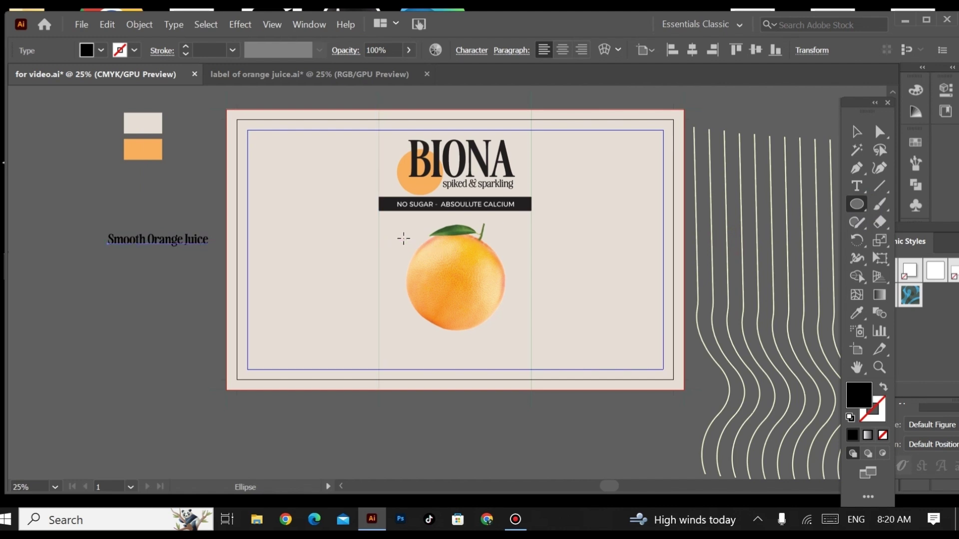
drag(404, 238, 503, 311)
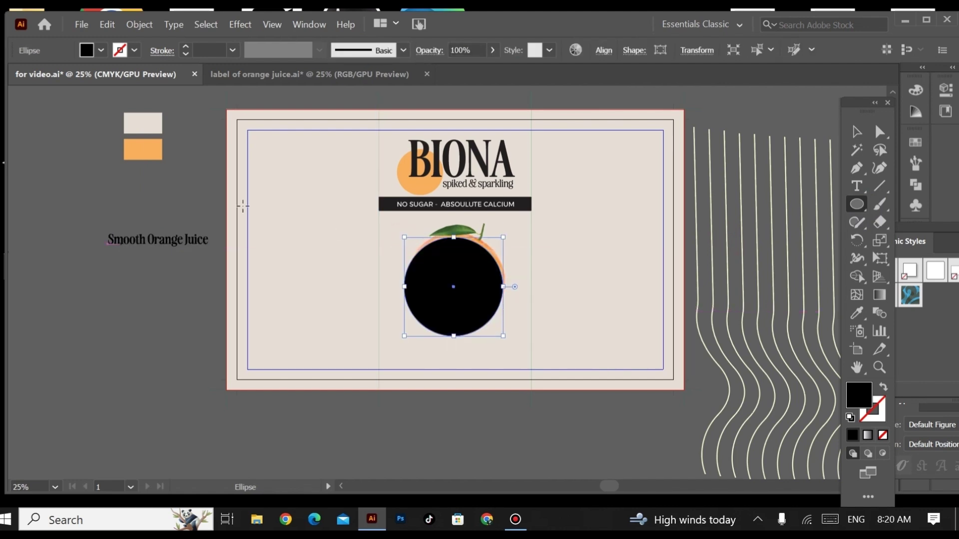
click(853, 436)
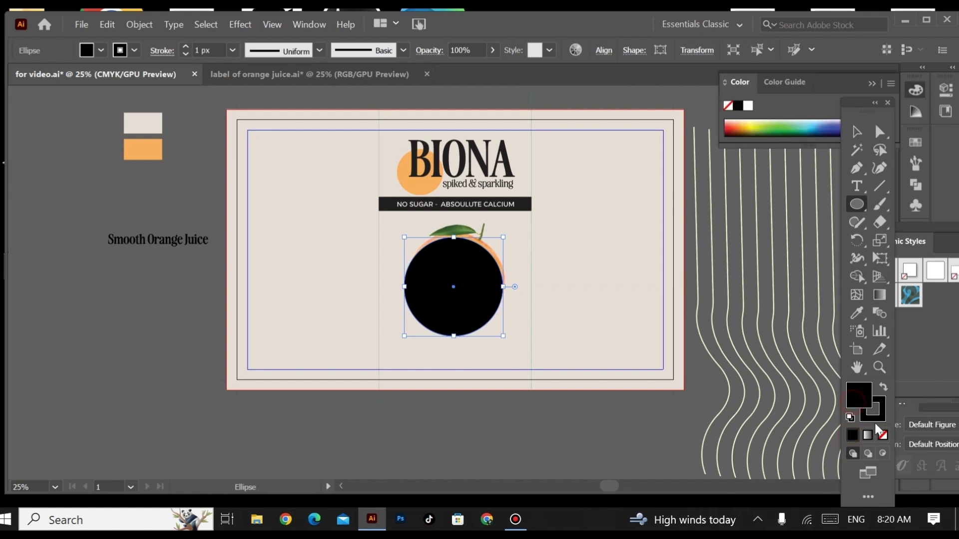
key(shift+x)
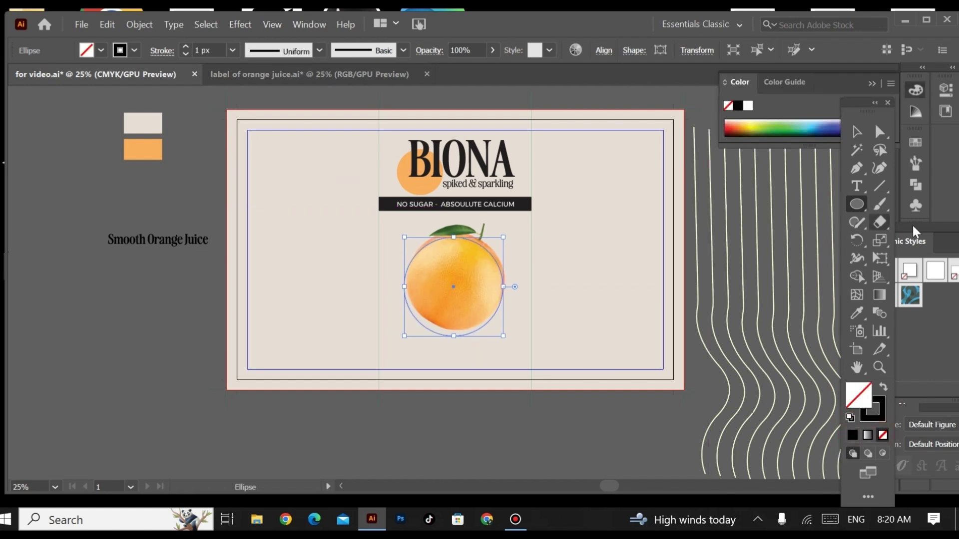
click(858, 131)
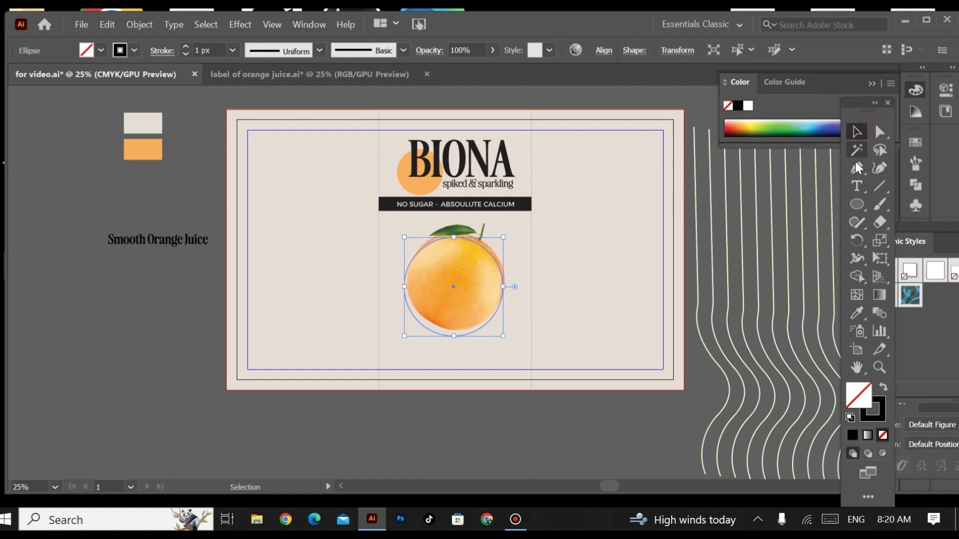
- Copy the Smooth Orange Juice text and put it on the circle as type on a path, replacing the placeholder text
click(856, 186)
triple_click(149, 235)
key(ctrl+c)
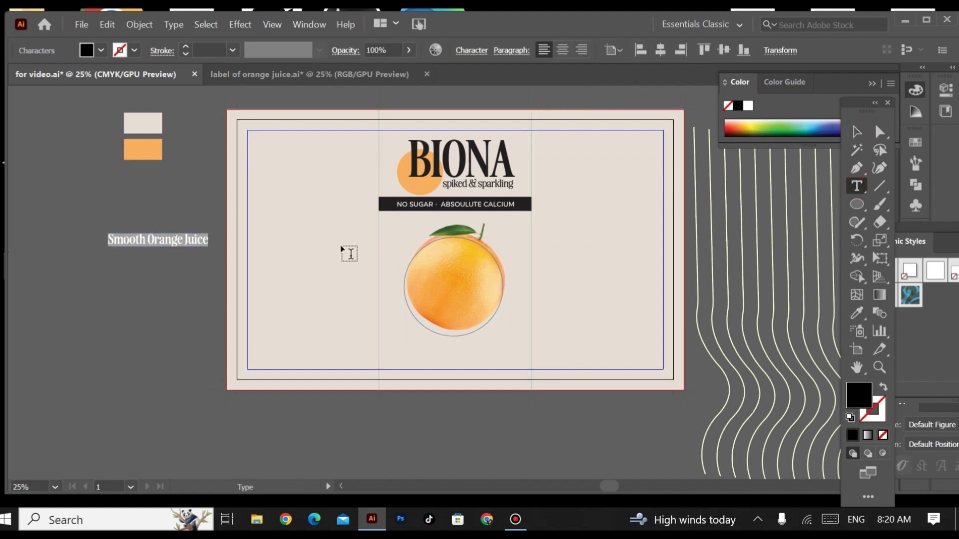
drag(852, 191, 730, 224)
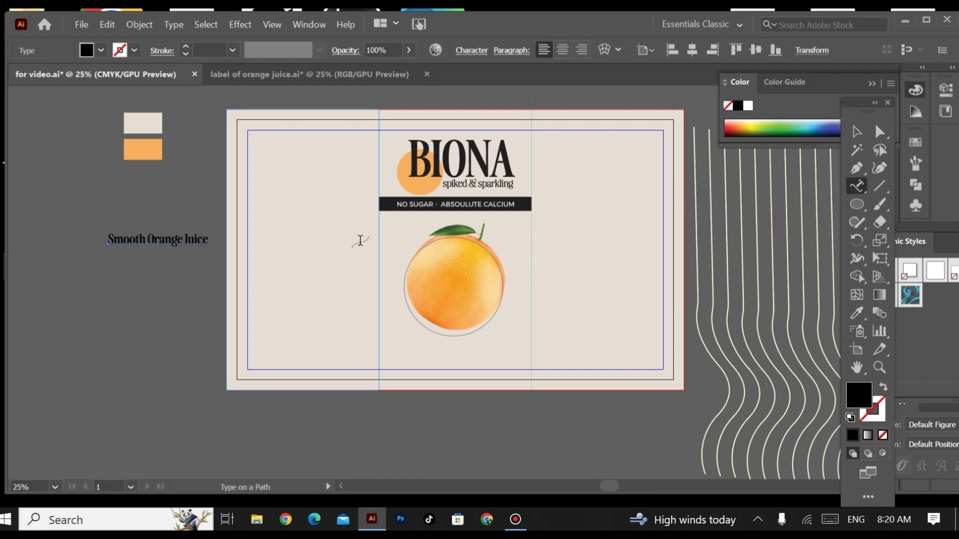
click(425, 247)
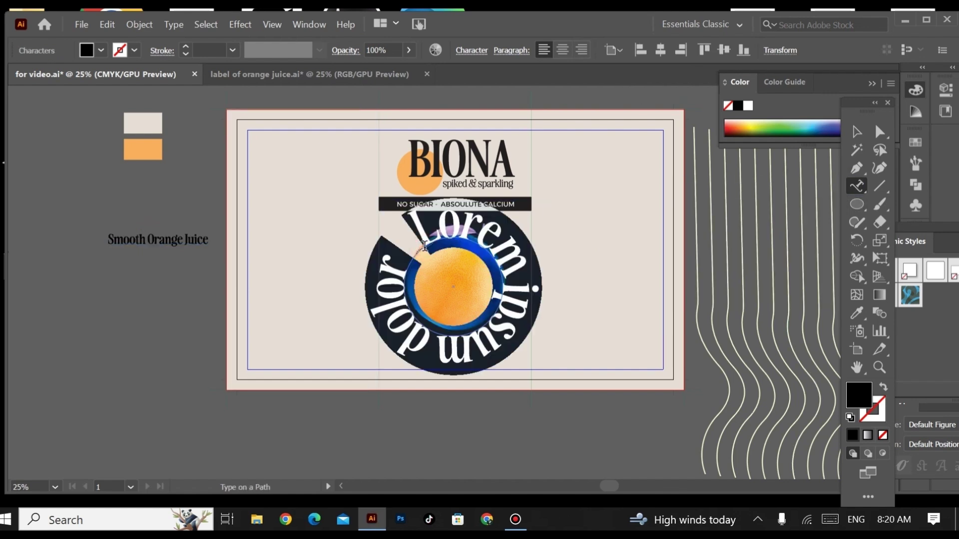
key(BackSpace)
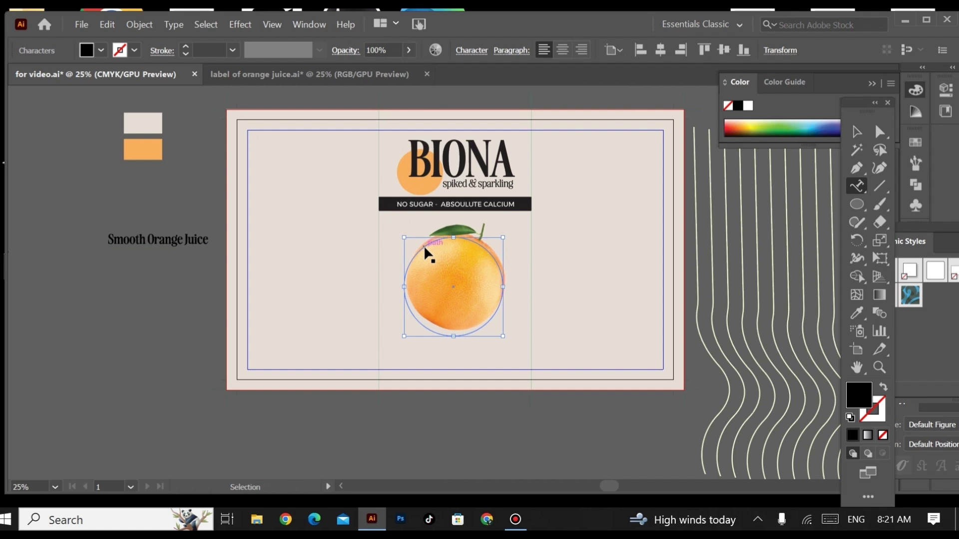
key(ctrl+v)
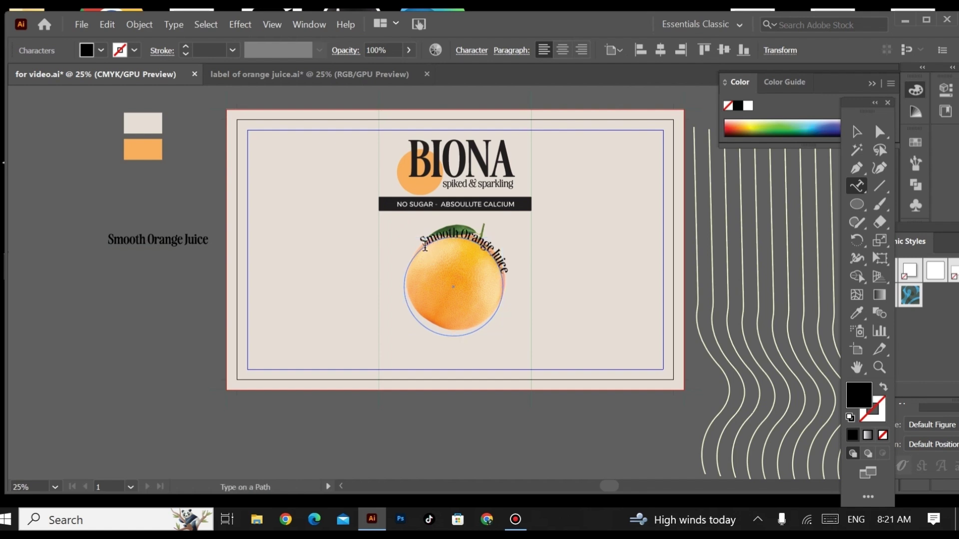
- Rotate and fit the circular text so Smooth Orange Juice curves up along the left side of the orange
click(849, 134)
drag(508, 338, 447, 204)
mouse_move(407, 316)
mouse_down()
mouse_move(402, 293)
mouse_move(406, 310)
mouse_up()
drag(527, 275, 521, 316)
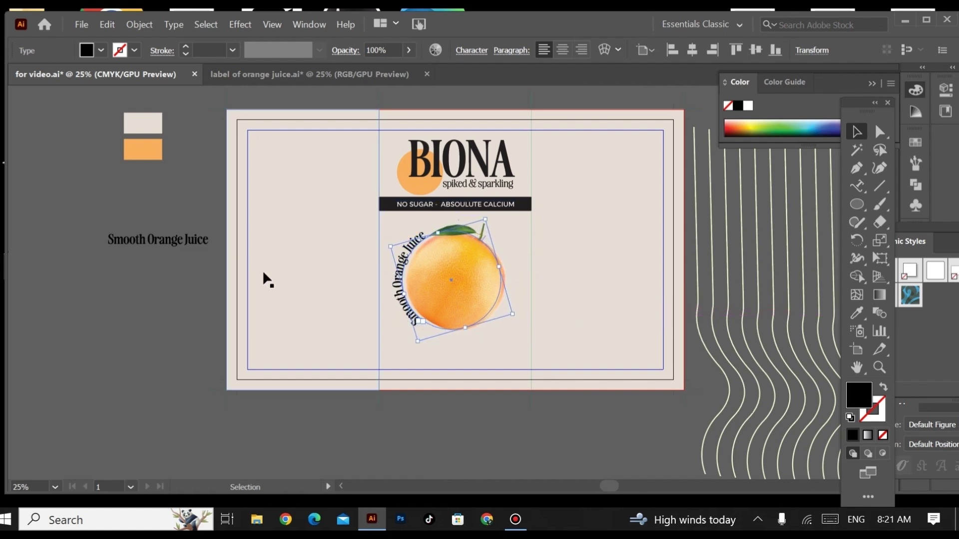
click(172, 303)
click(397, 292)
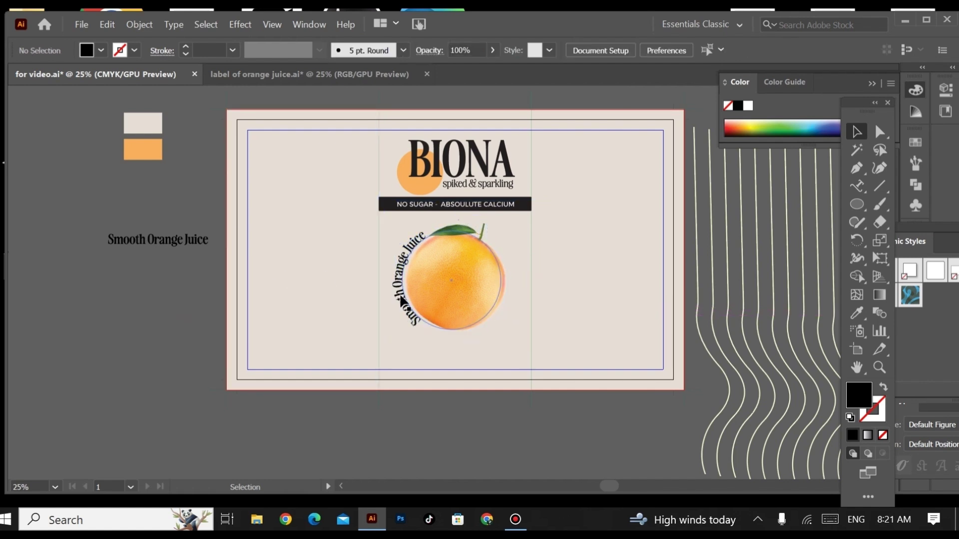
drag(518, 314, 517, 310)
click(173, 305)
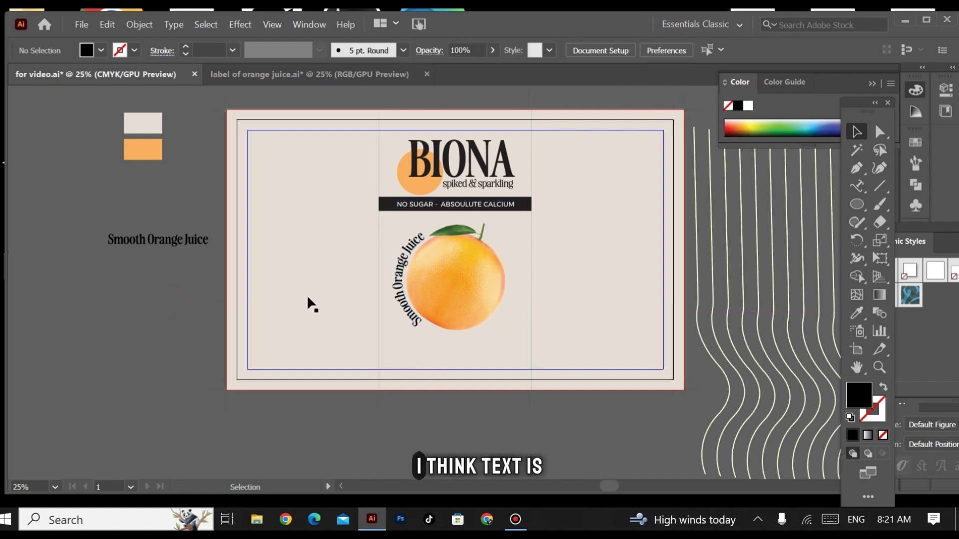
- Change the curved Smooth Orange Juice text's font style to Regular
click(401, 287)
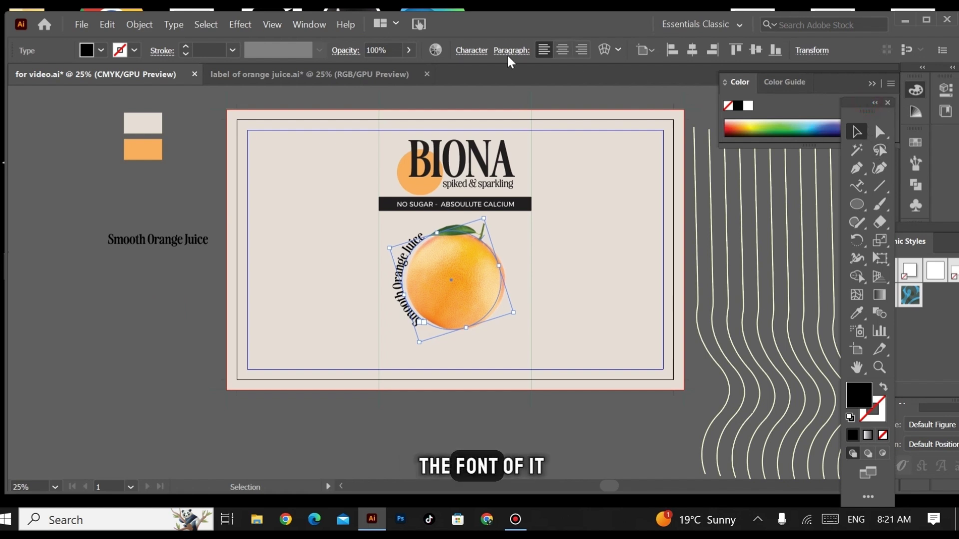
key(a)
click(382, 131)
key(ctrl+t)
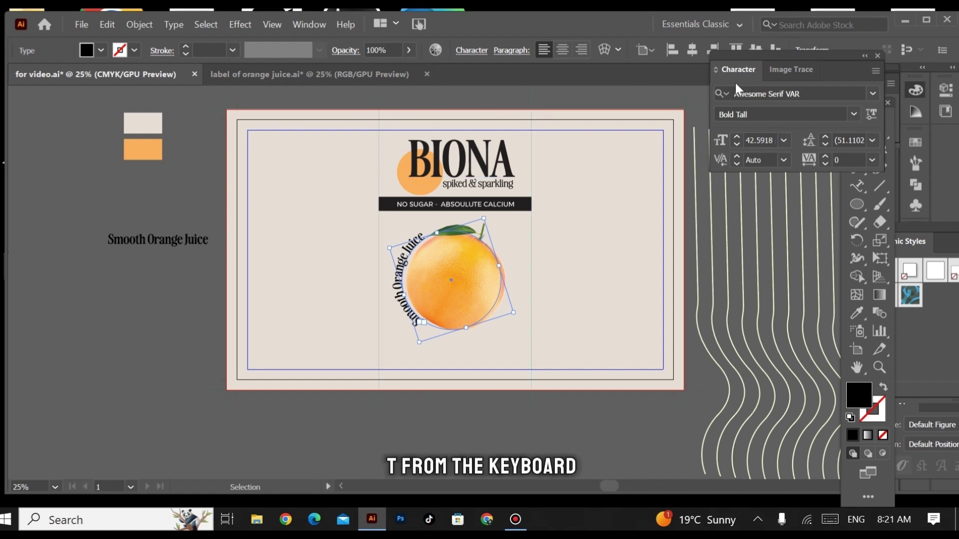
click(853, 114)
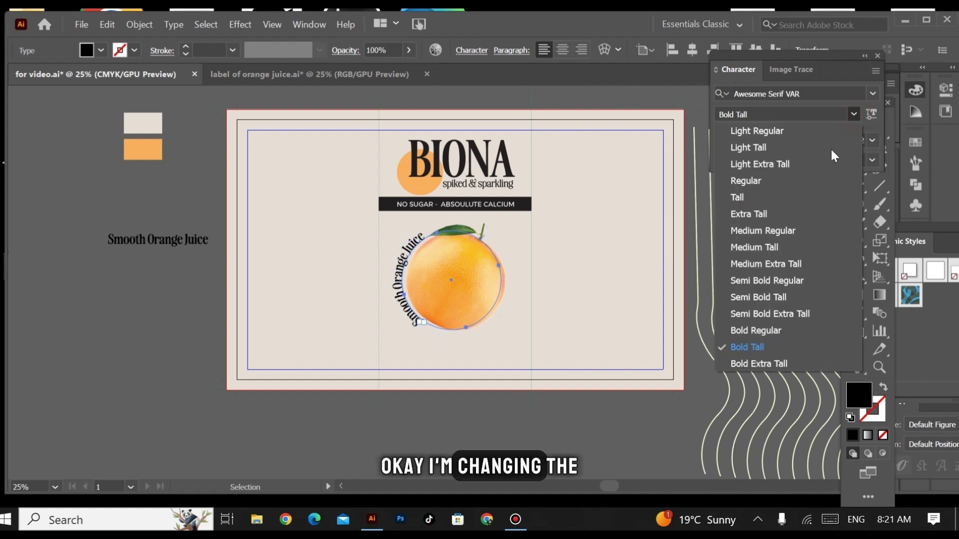
click(770, 179)
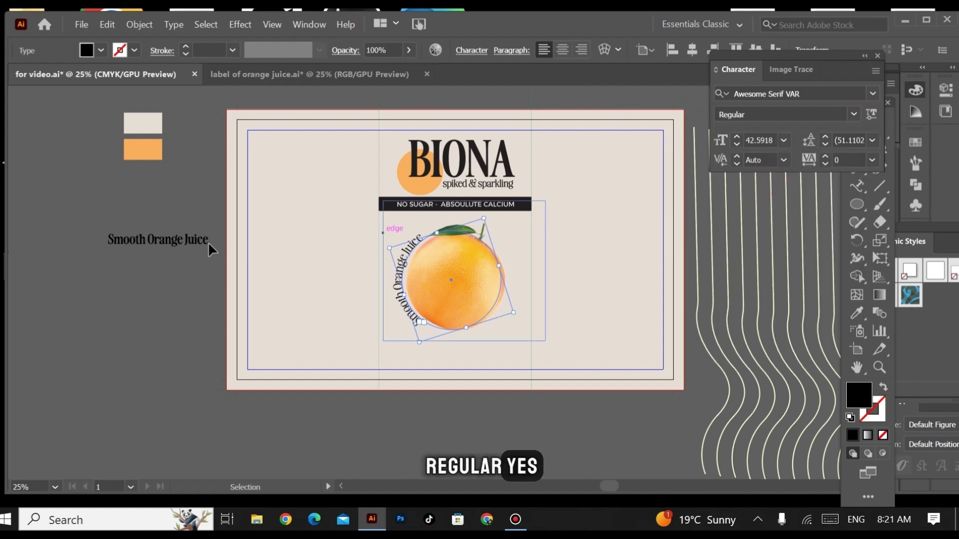
click(169, 287)
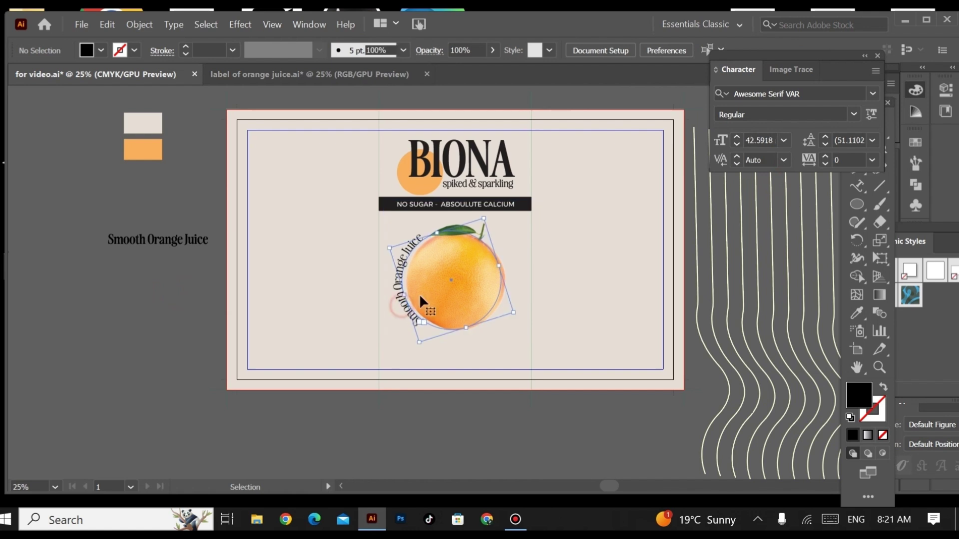
- Set the curved Smooth Orange Juice text to 39 px and rotate it slightly clockwise around the orange
double_click(760, 140)
text(40)
key(Return)
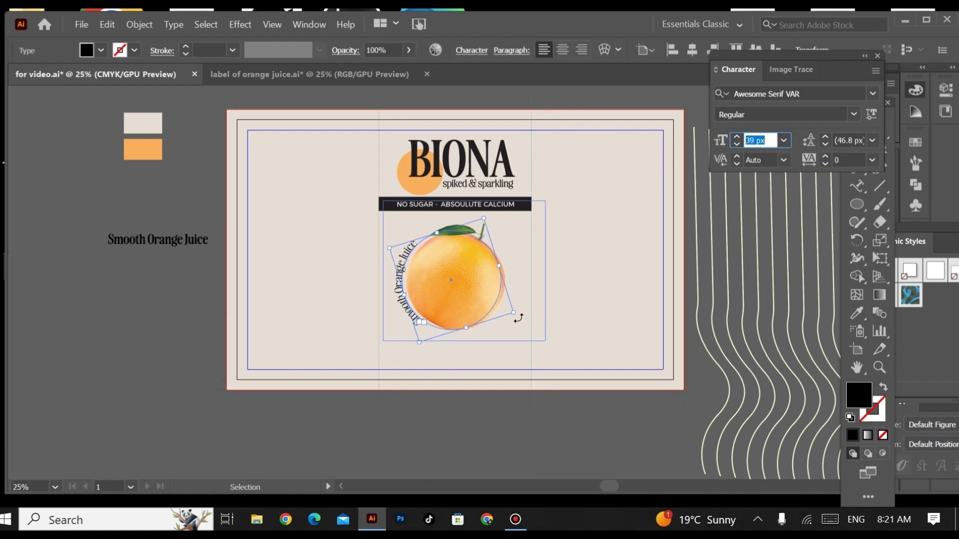
drag(518, 315, 510, 326)
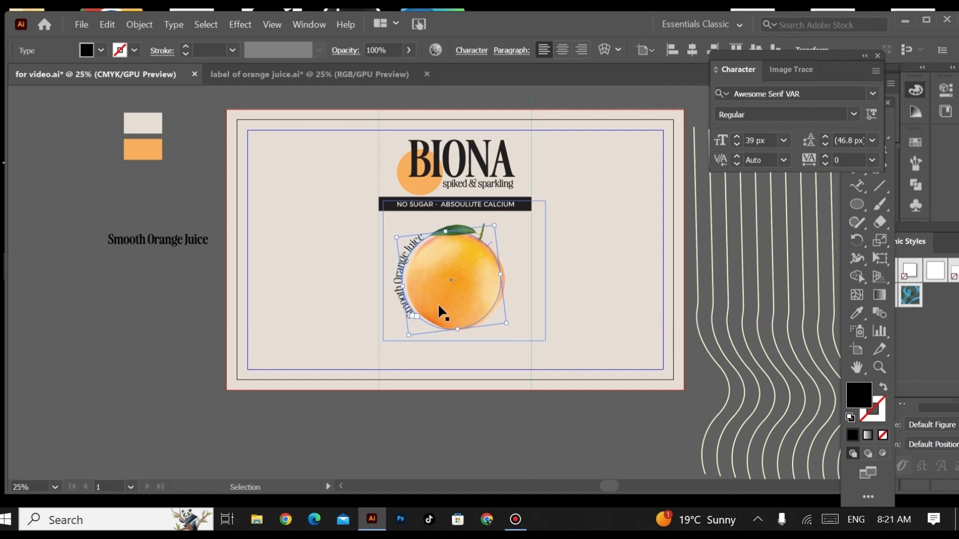
click(175, 181)
key(h)
drag(665, 227, 606, 216)
key(v)
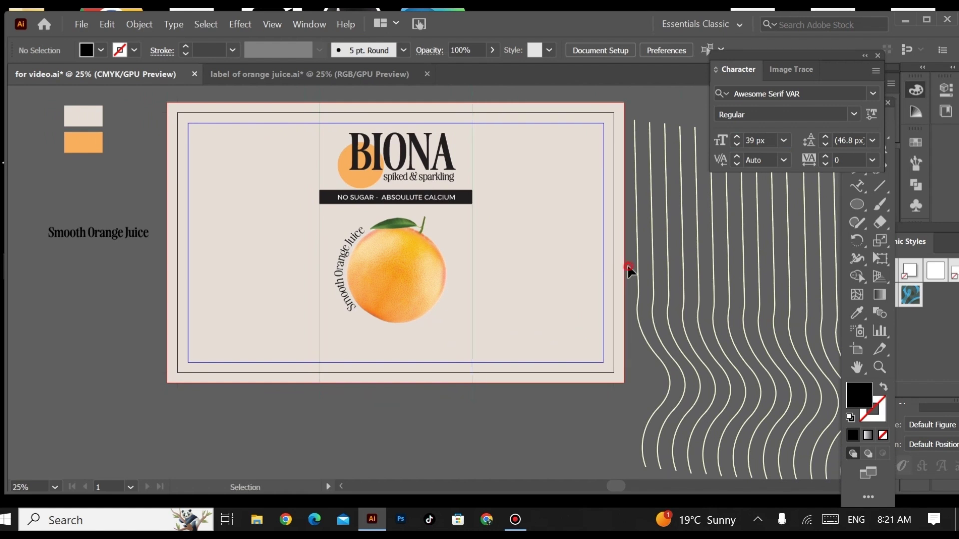
click(627, 268)
click(203, 395)
click(214, 324)
shift+click(369, 341)
shift+click(511, 335)
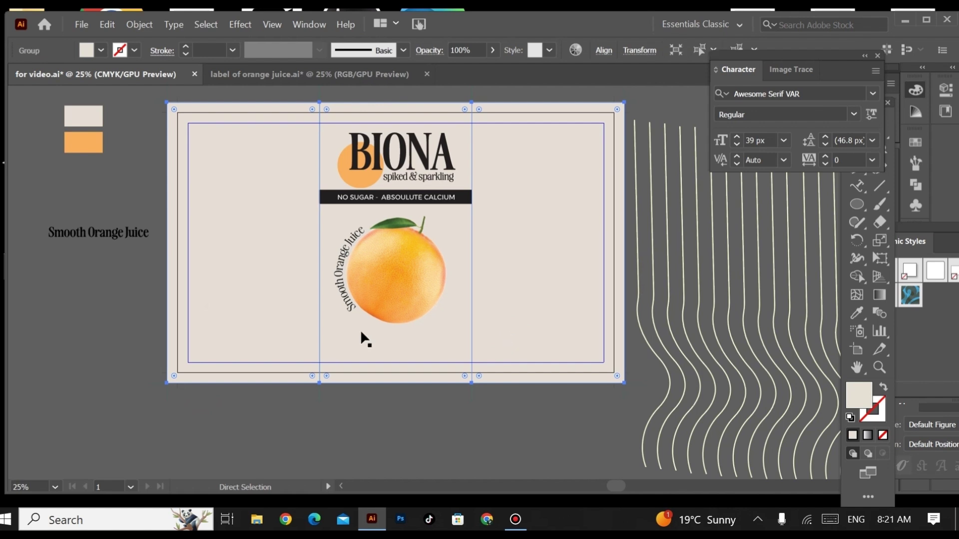
click(49, 335)
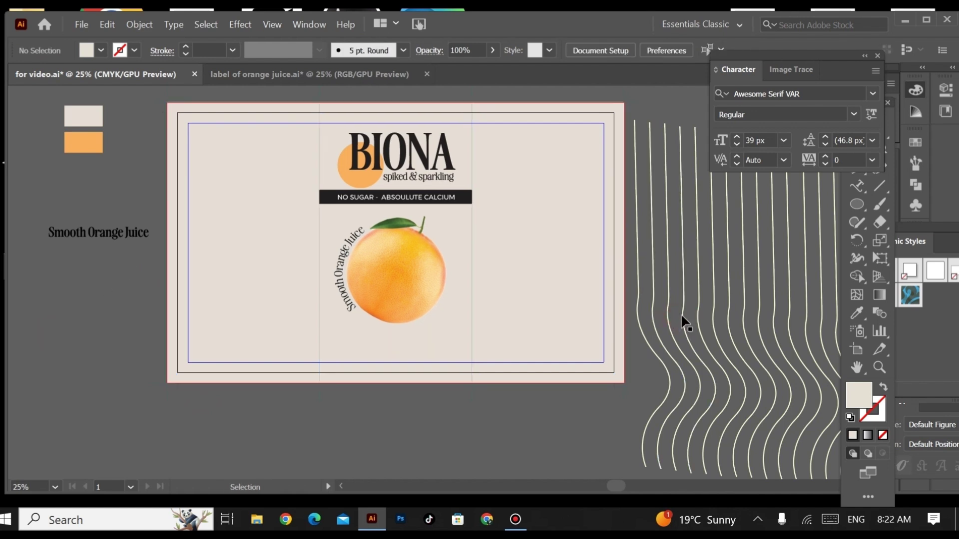
- Move the wavy line pattern over the whole label and arrange it above the background panels but behind the logo and orange
click(682, 316)
mouse_move(715, 298)
mouse_down()
mouse_move(492, 229)
mouse_move(235, 239)
mouse_move(251, 246)
mouse_move(264, 215)
mouse_move(239, 217)
mouse_move(224, 237)
mouse_move(229, 223)
mouse_up()
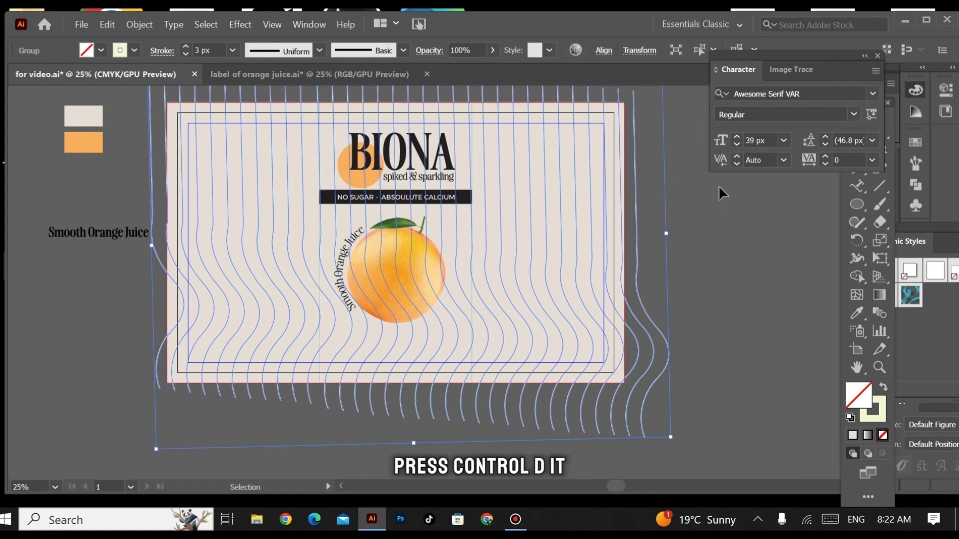
key(ctrl+z)
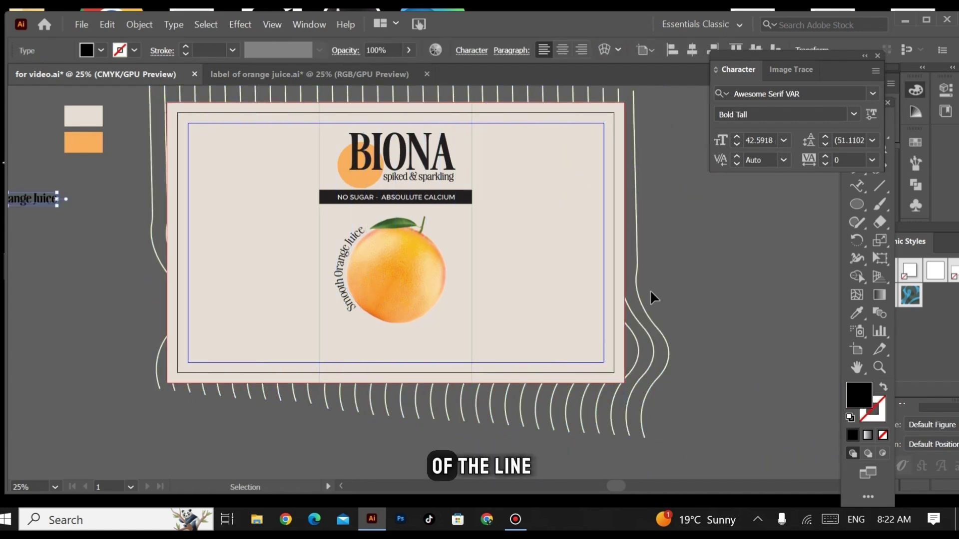
click(667, 345)
right_click(251, 286)
mouse_move(310, 213)
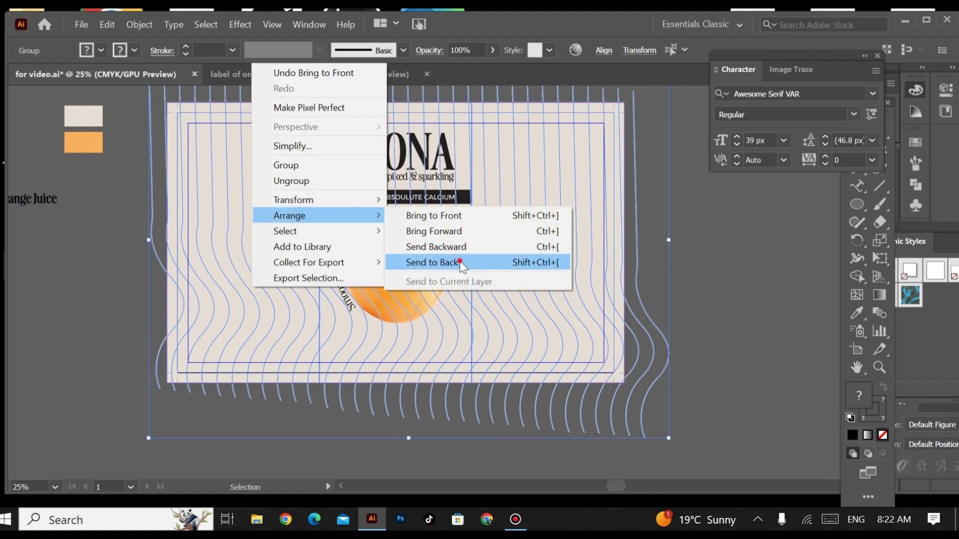
click(460, 263)
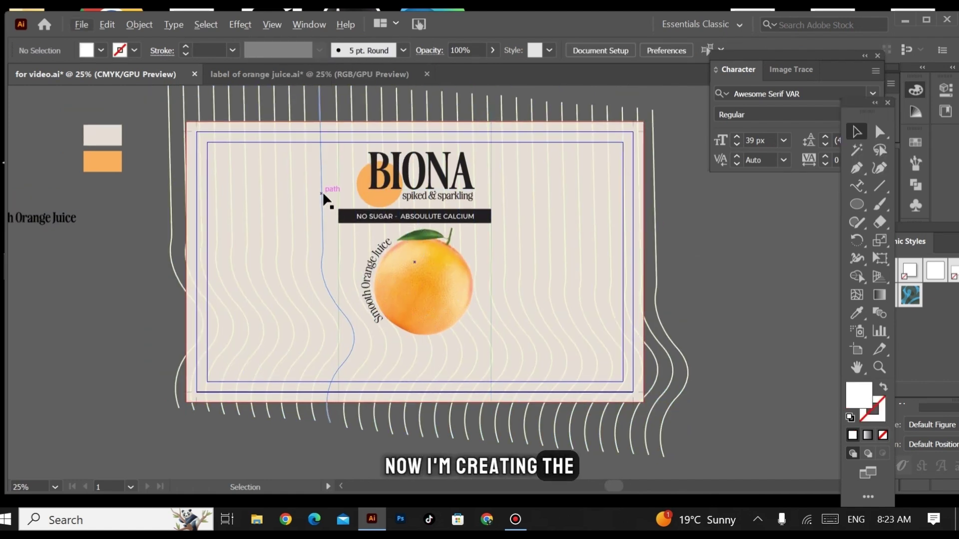
- Copy the logo's orange circle down behind the curved text, partly overlapped by the left edge of the orange image
drag(369, 200, 364, 291)
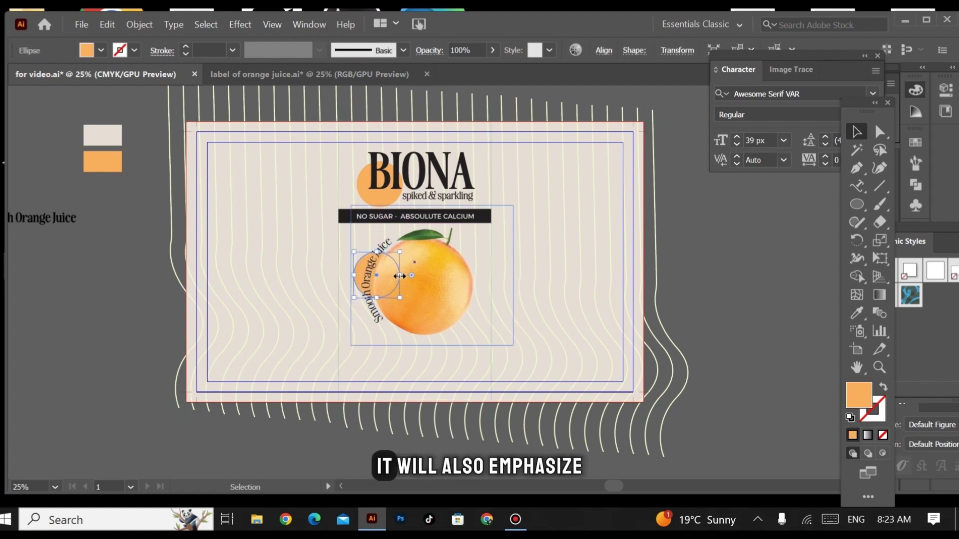
click(367, 285)
click(744, 262)
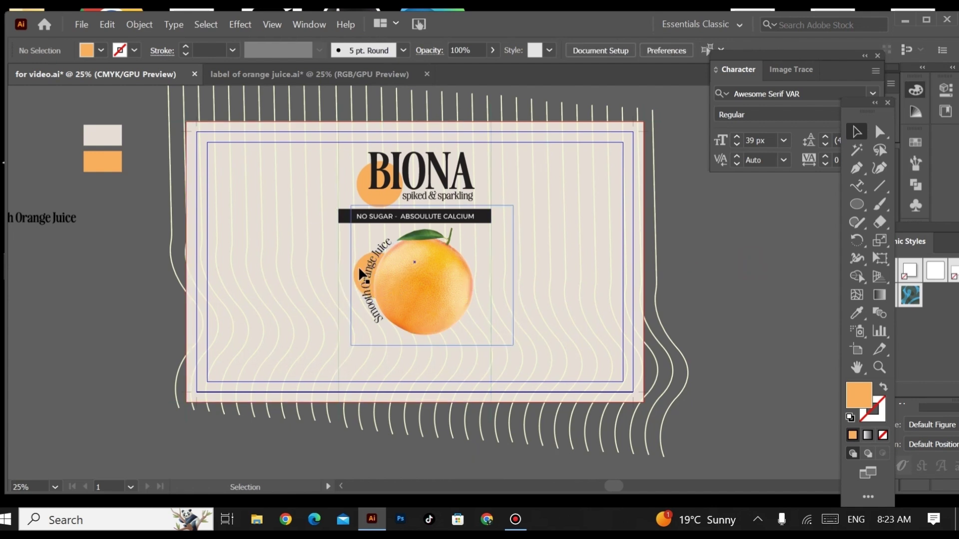
click(430, 253)
key(ctrl+shift+a)
key(v)
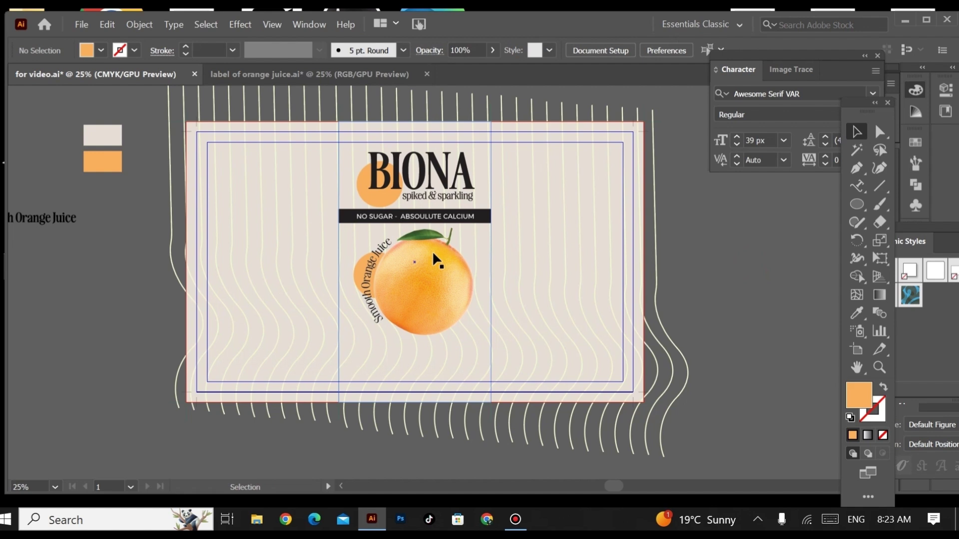
drag(358, 268, 350, 267)
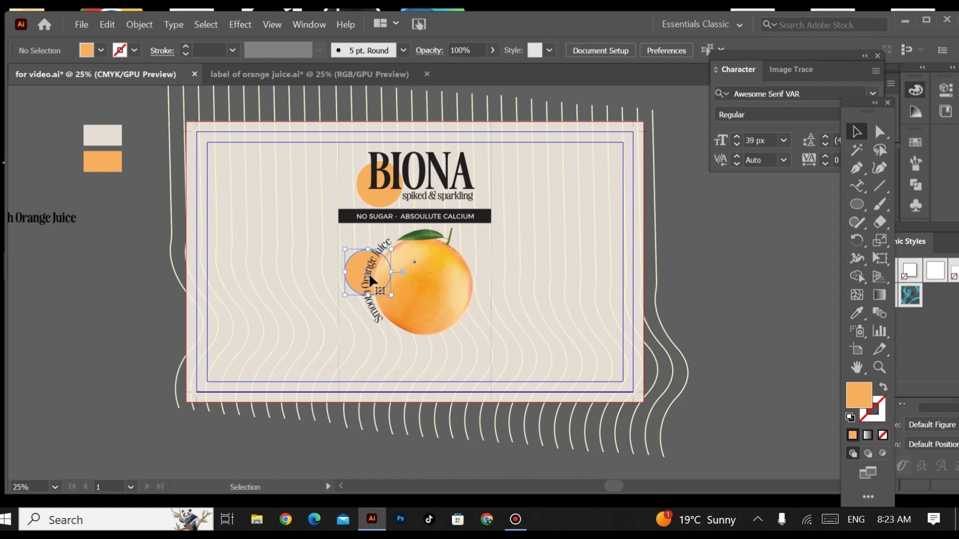
click(690, 271)
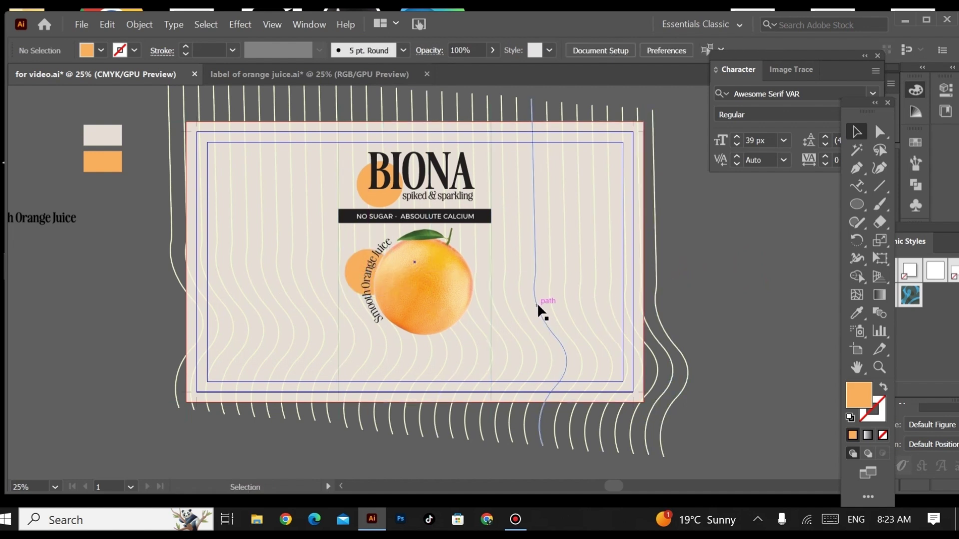
- Copy the lower orange circle to the fruit's right edge, shrink it to a small circle and tuck it partly behind the fruit
click(255, 75)
key(ctrl+Tab)
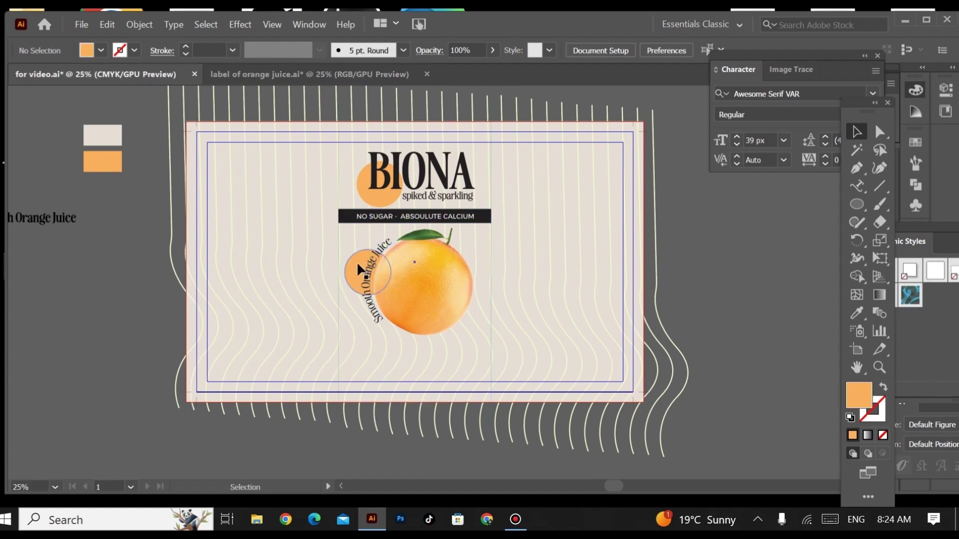
drag(358, 265, 490, 268)
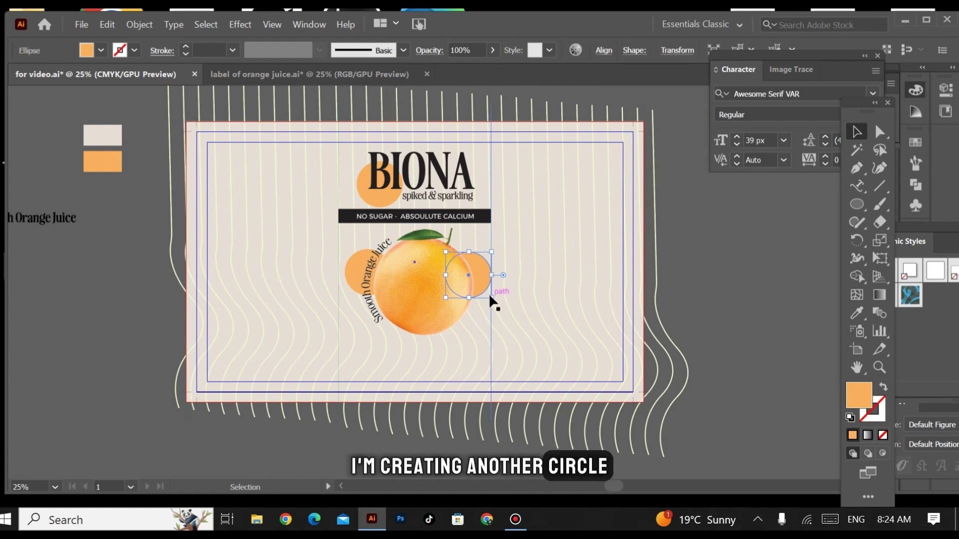
drag(492, 298, 472, 265)
click(735, 294)
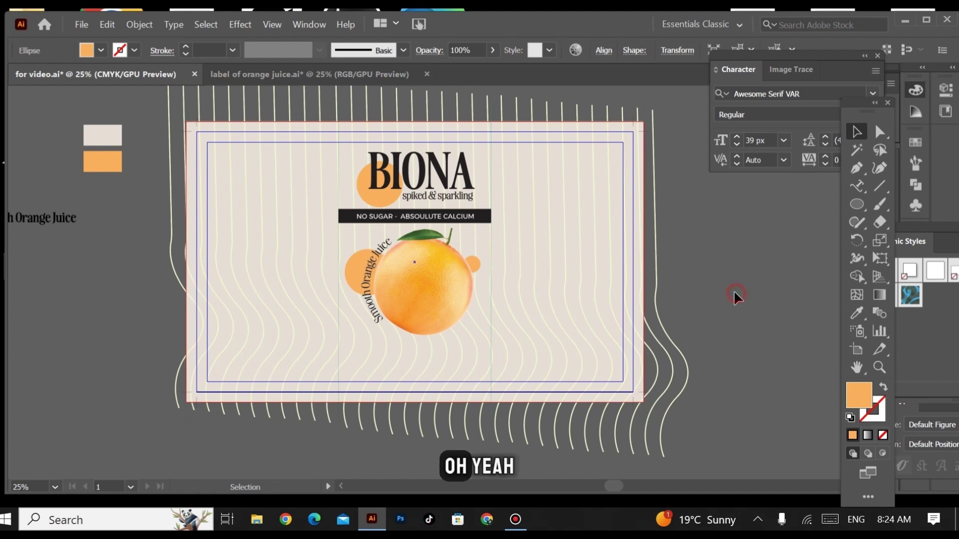
click(245, 75)
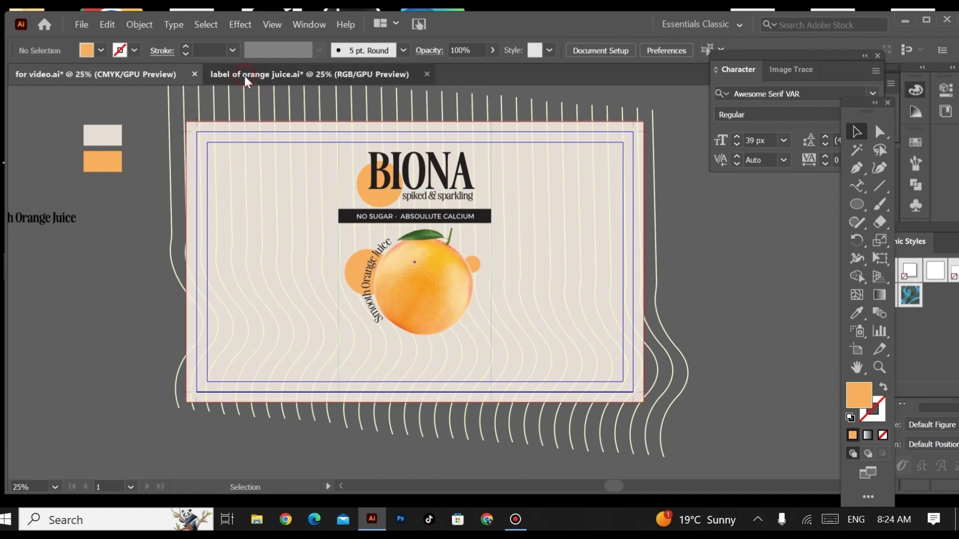
key(ctrl+Tab)
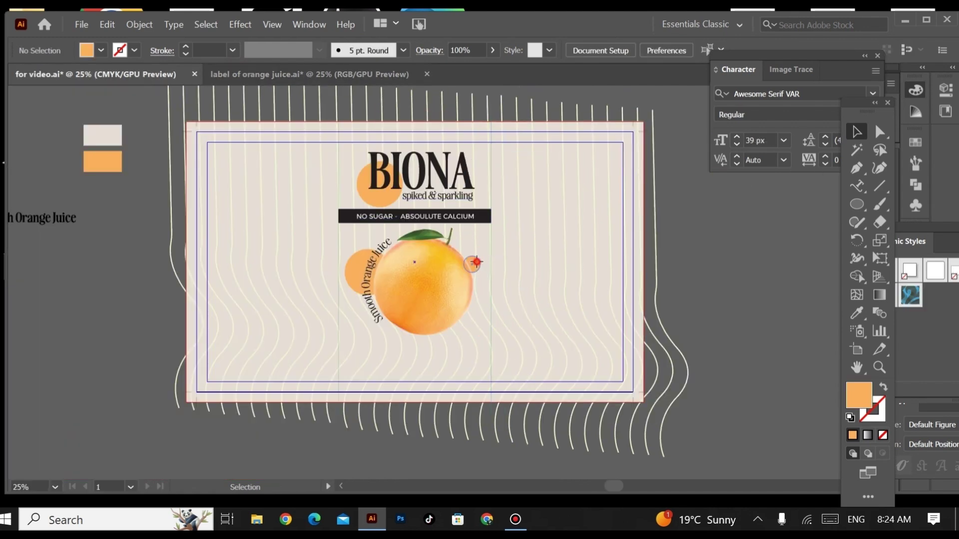
drag(474, 262, 474, 261)
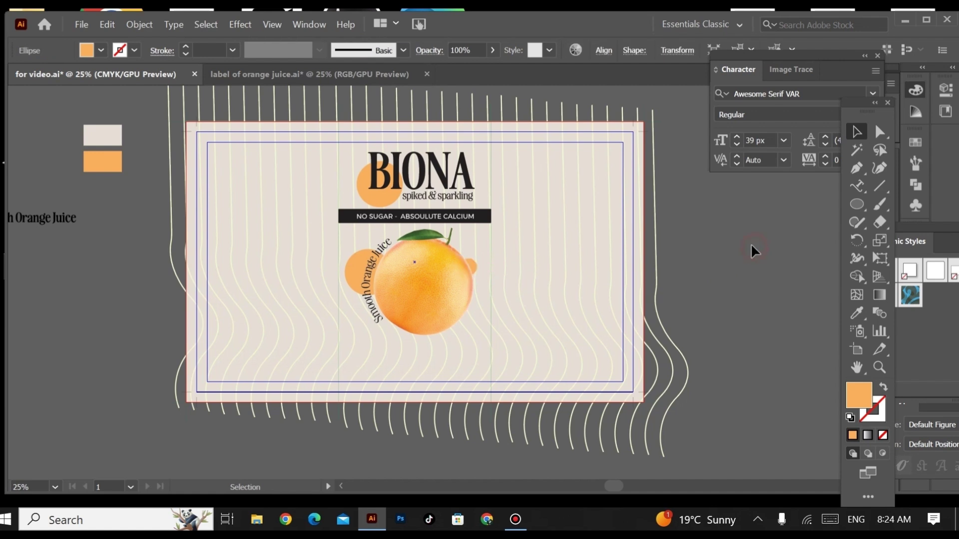
- Readjust the curved Smooth Orange Juice text slightly along the left side of the orange
click(384, 322)
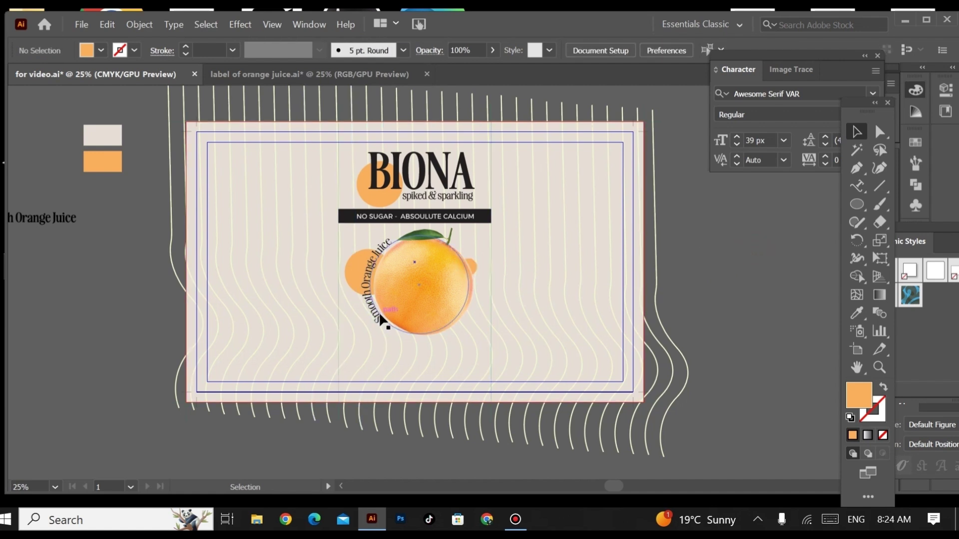
drag(478, 331, 494, 328)
click(648, 265)
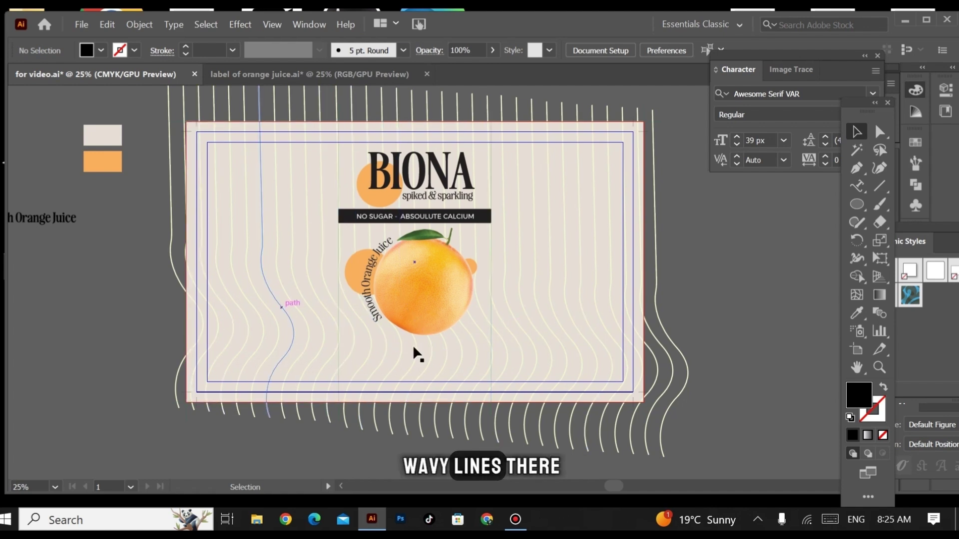
- Cover the wavy lines below the orange with a rectangle in the cream swatch colour, spanning the full label width
drag(856, 205, 734, 206)
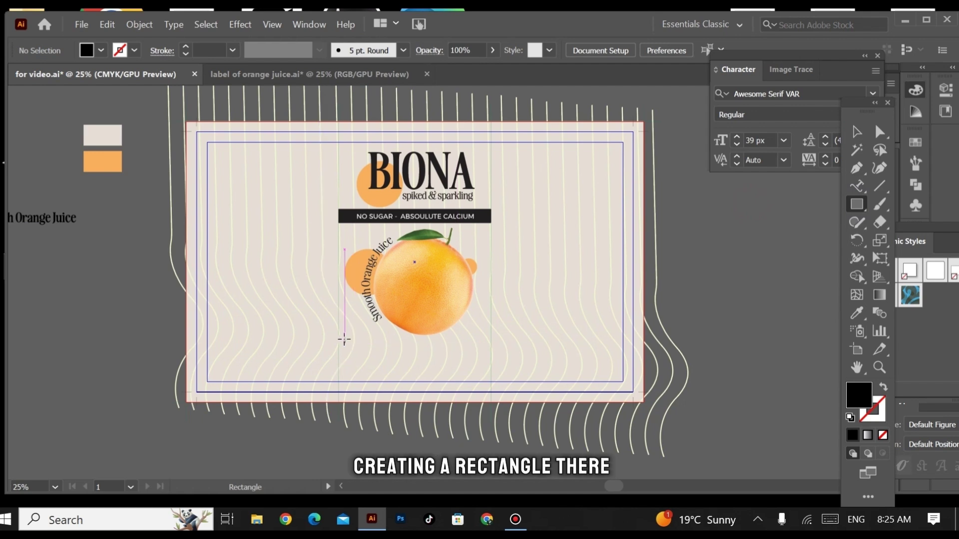
drag(339, 335, 491, 402)
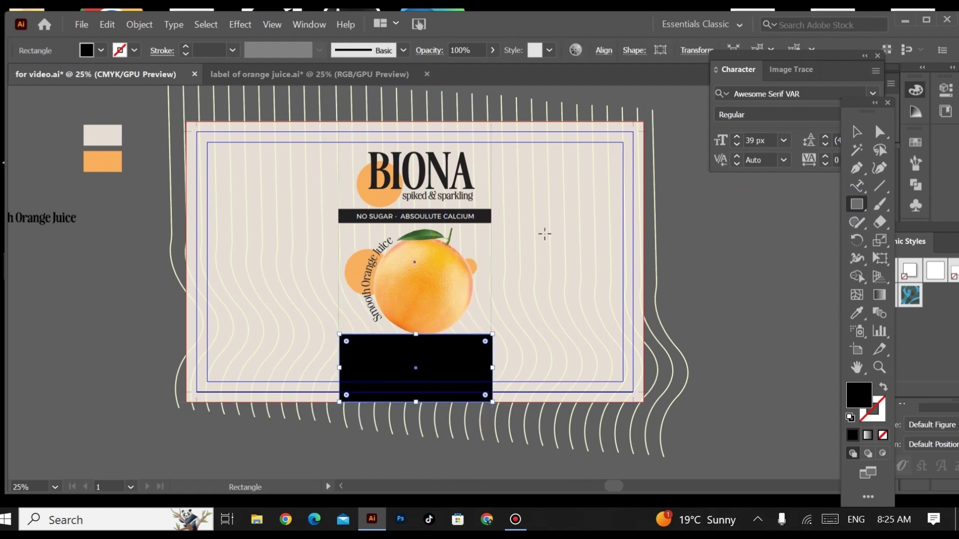
click(857, 315)
click(480, 281)
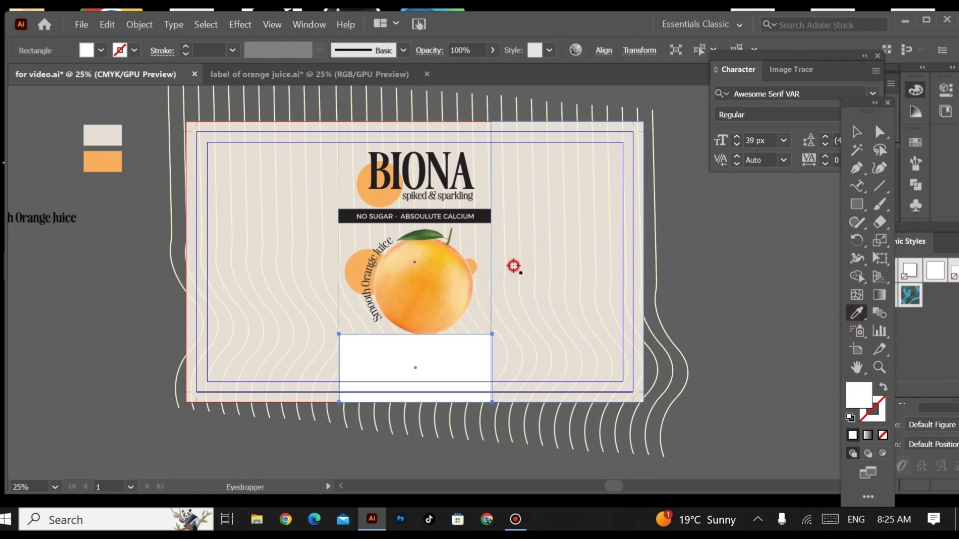
click(102, 134)
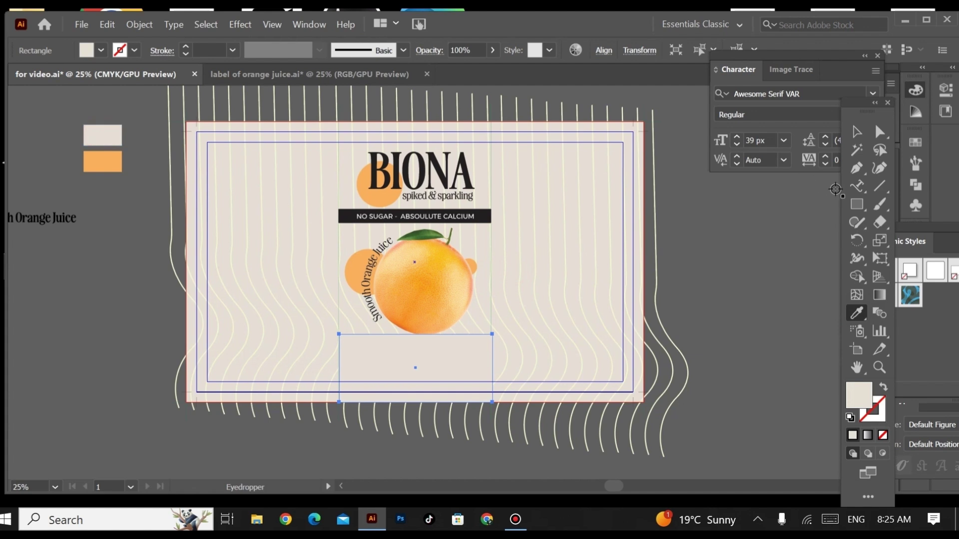
click(856, 133)
drag(492, 368, 637, 368)
- Draw a straight horizontal line about 21.18 in long with the Pen tool in the empty area below the label
scroll(637, 368, down, 3)
click(856, 166)
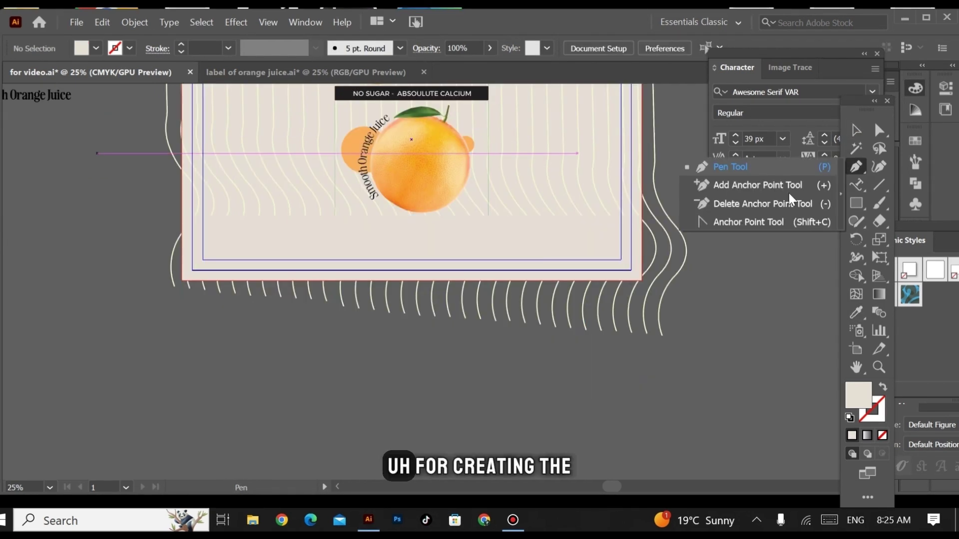
click(769, 163)
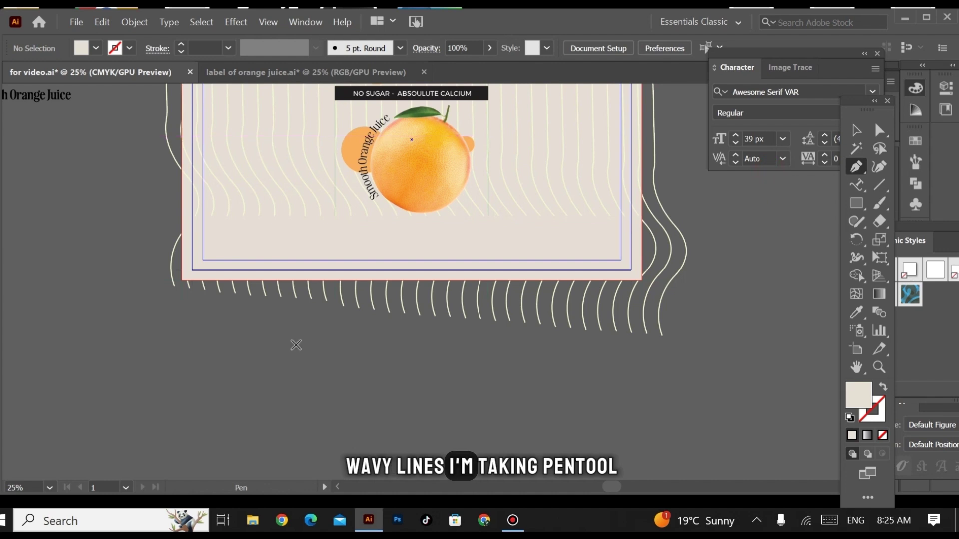
click(199, 373)
click(642, 371)
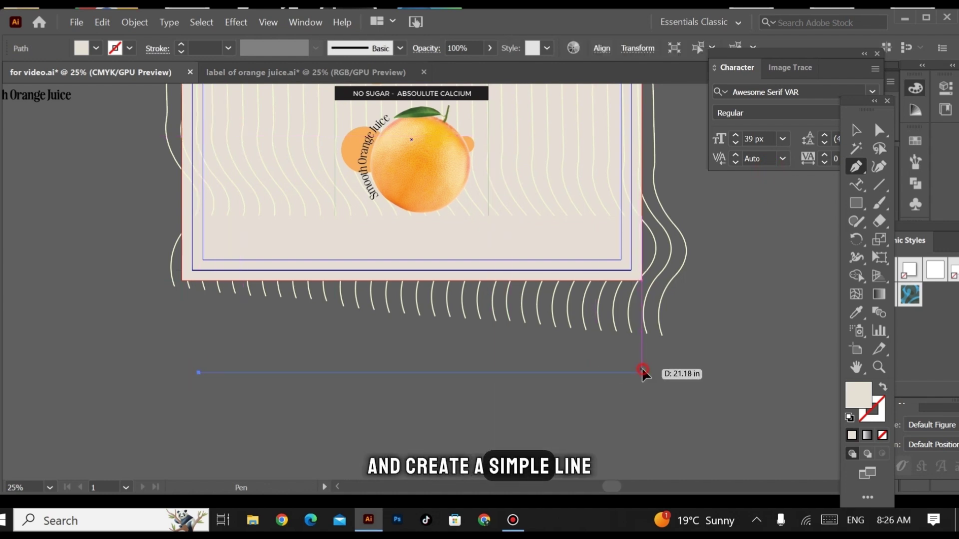
- Apply a Zig Zag effect to the straight line with 0.11 in absolute size, 24 ridges per segment and smooth points
click(238, 23)
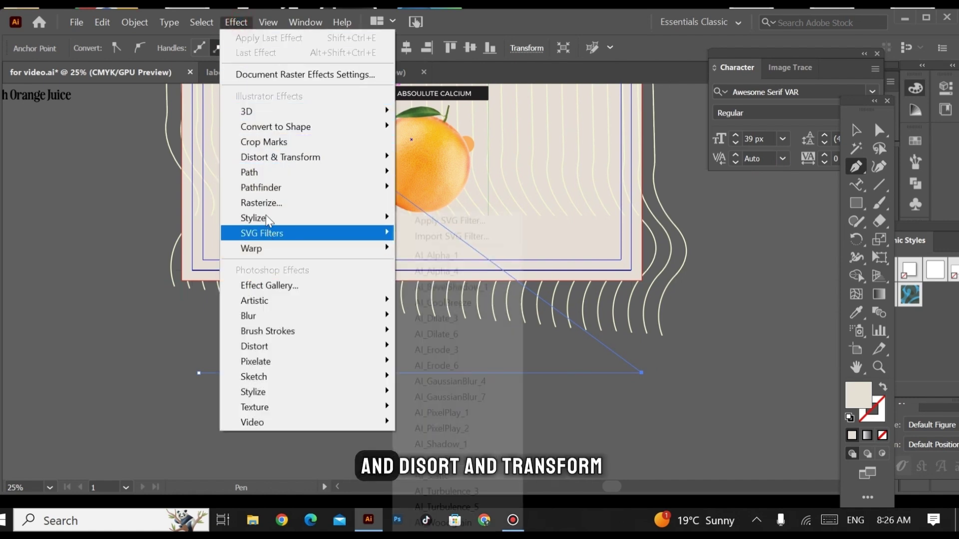
mouse_move(360, 157)
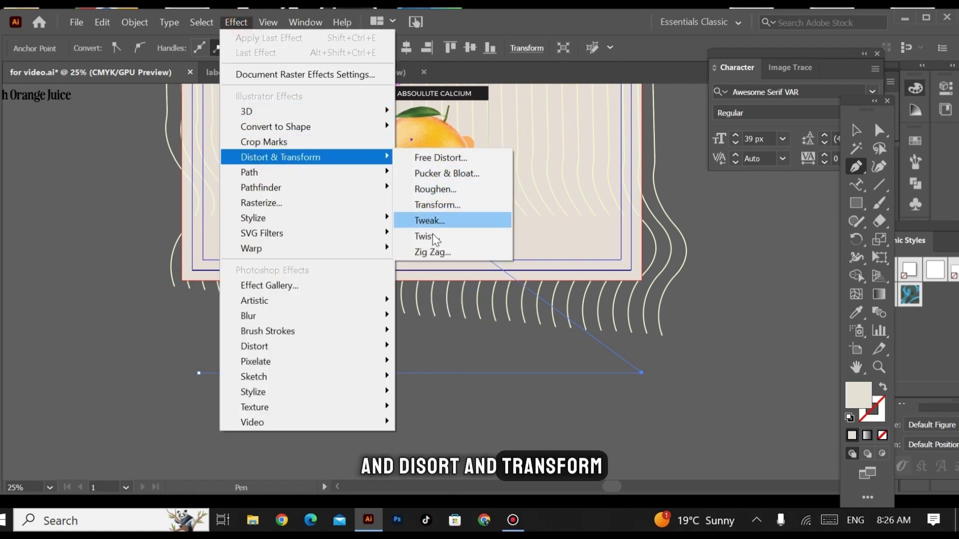
click(432, 252)
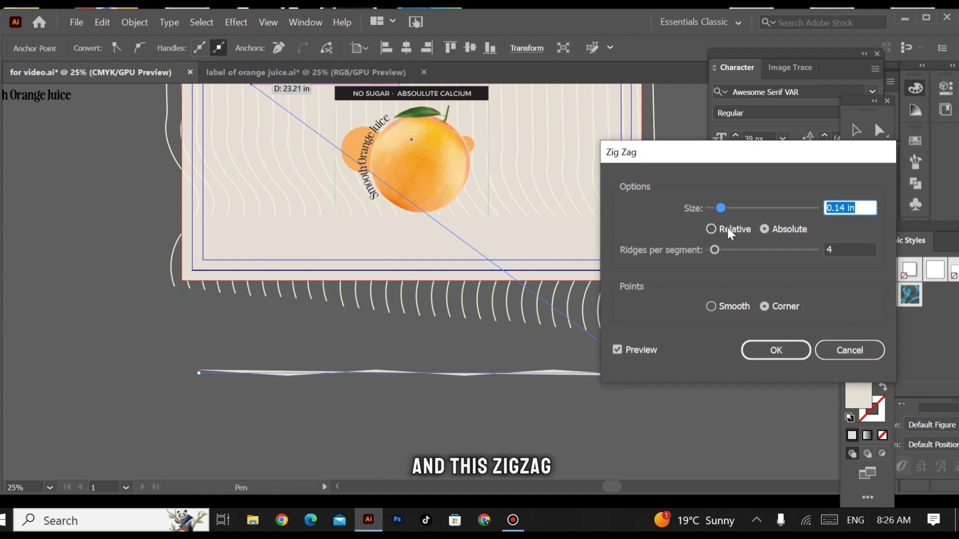
drag(720, 207, 718, 207)
click(720, 249)
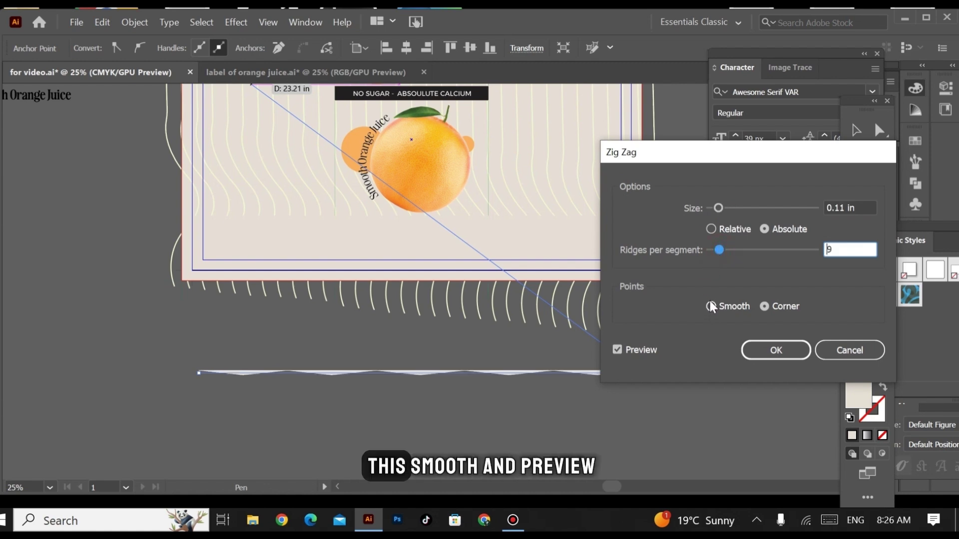
click(709, 302)
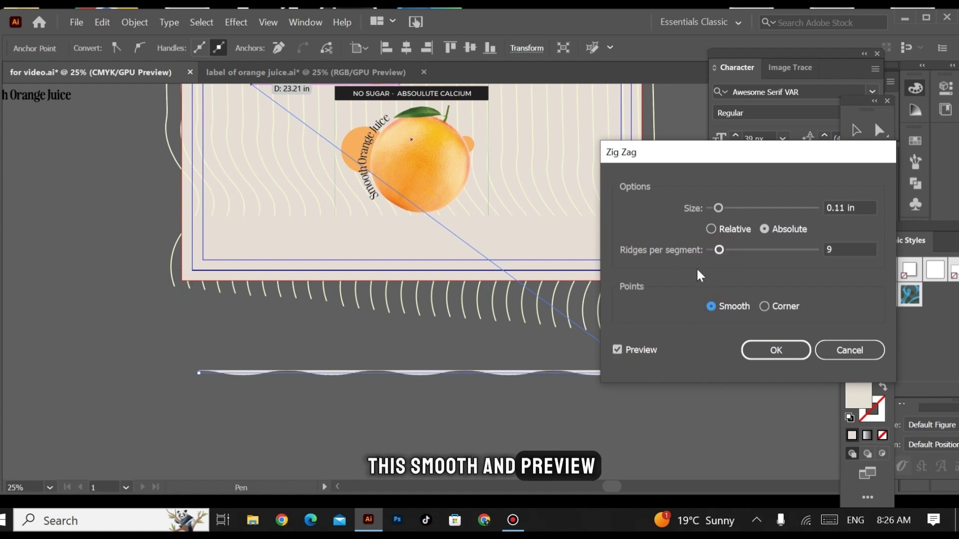
drag(719, 250, 736, 252)
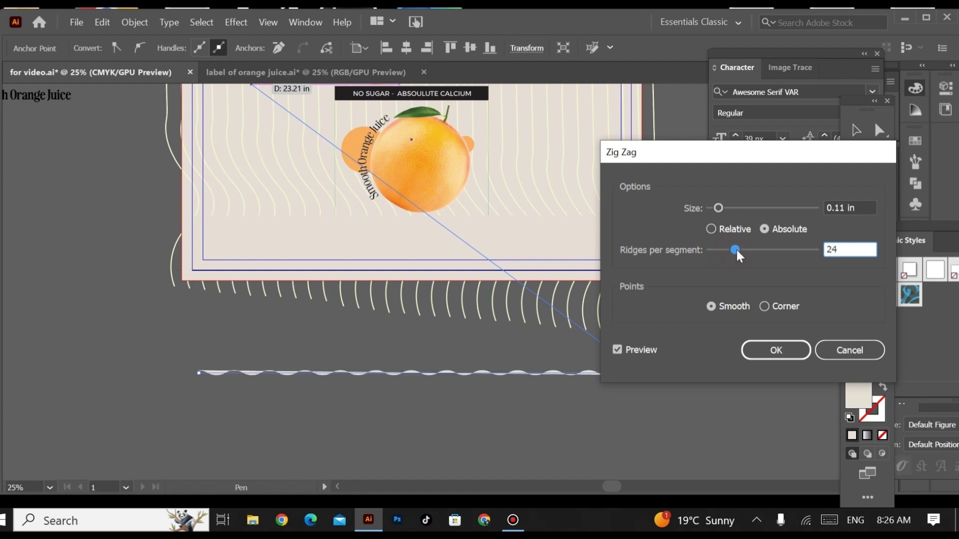
click(766, 349)
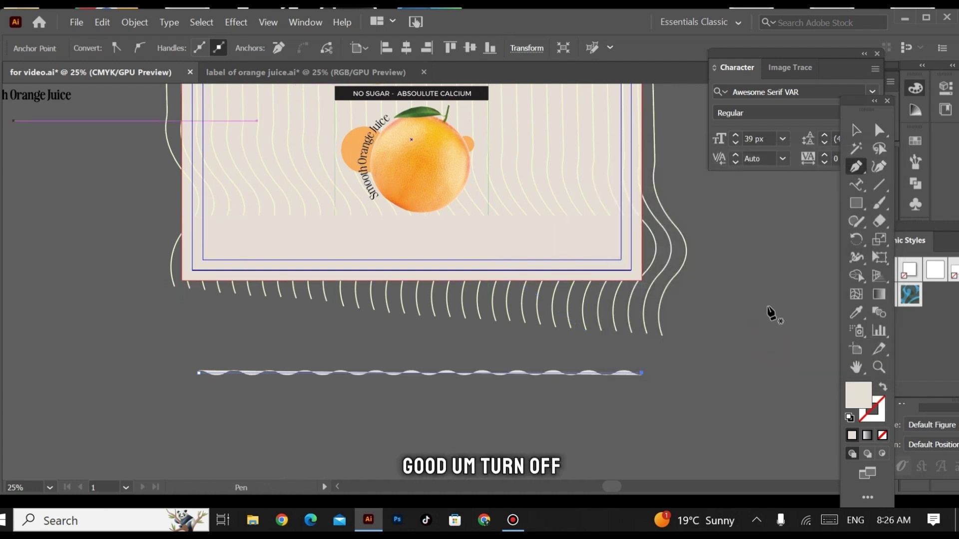
- Remove the wavy line's fill and give it a black 000000 stroke
click(858, 397)
click(882, 435)
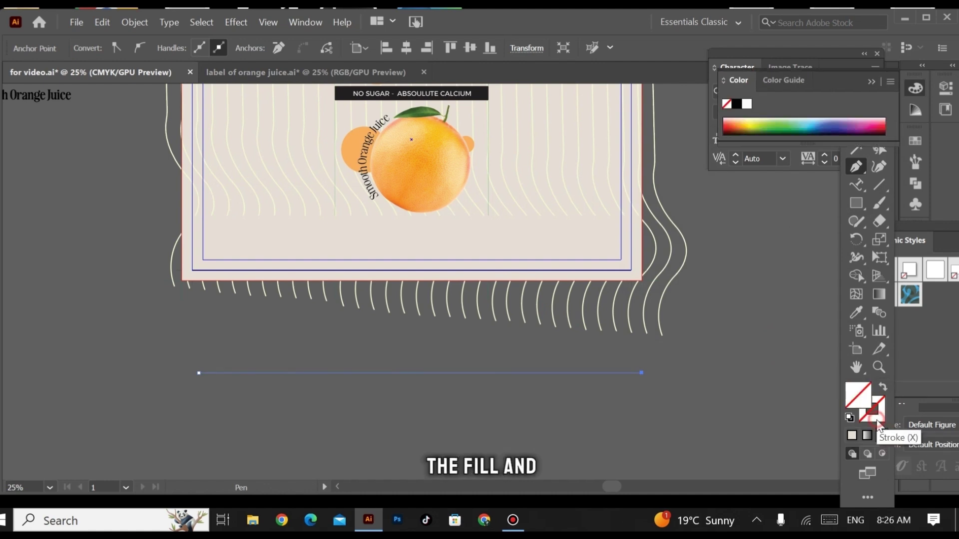
click(877, 422)
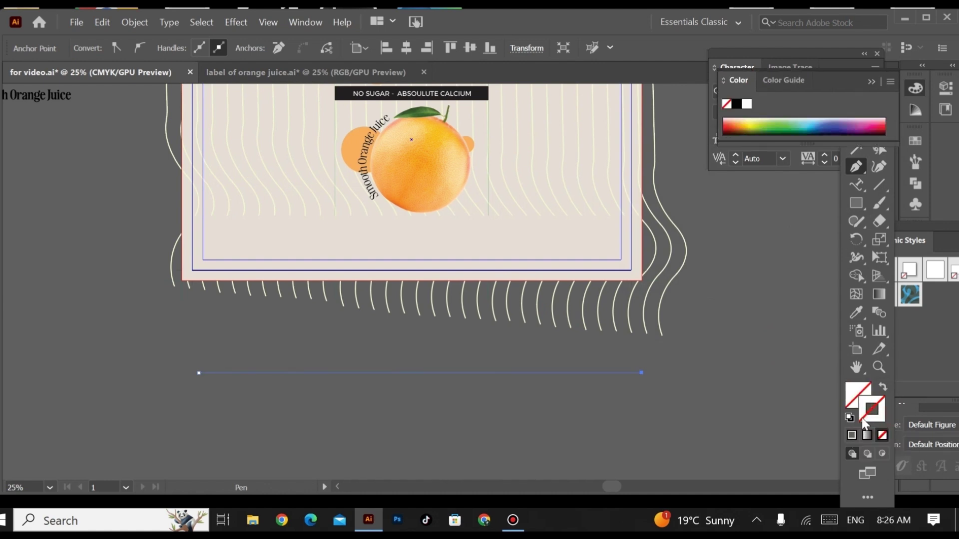
double_click(863, 417)
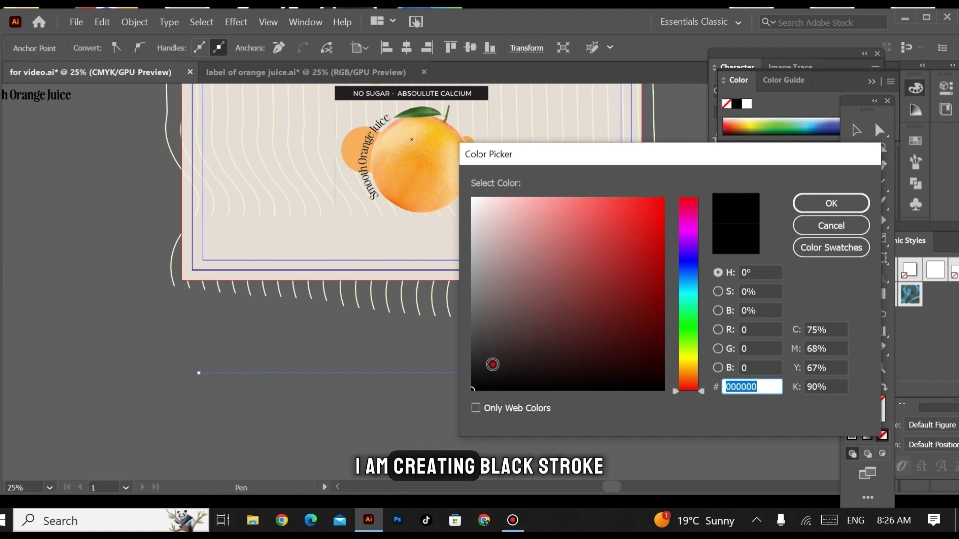
click(830, 204)
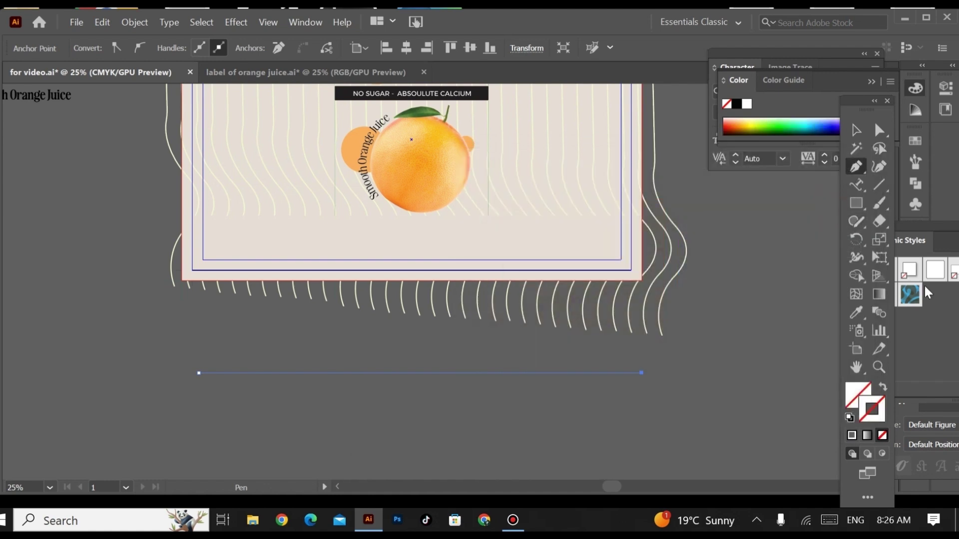
double_click(875, 419)
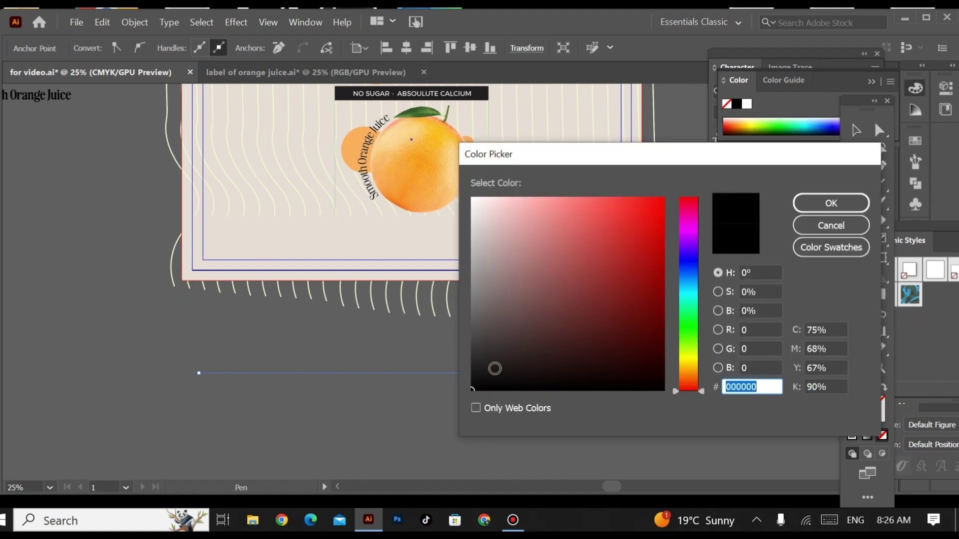
click(840, 202)
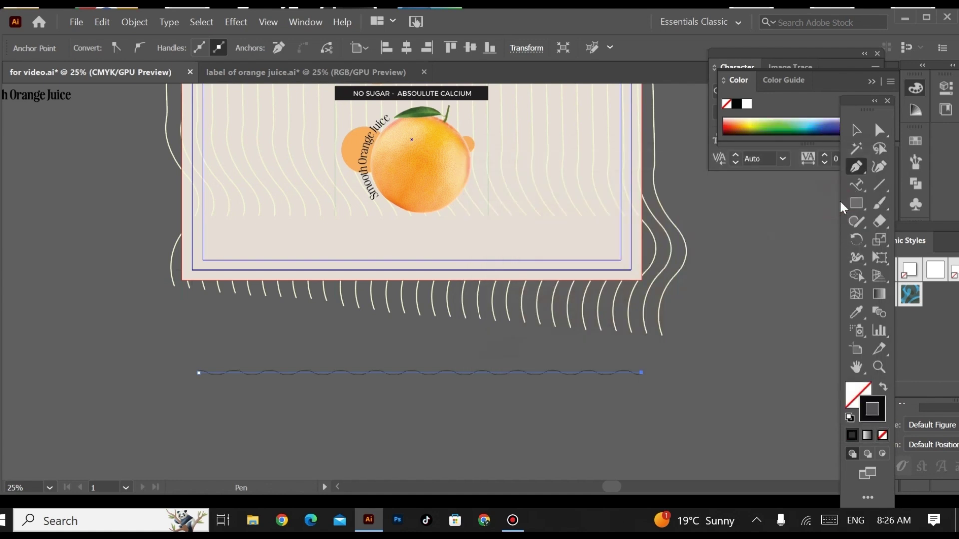
key(v)
click(712, 351)
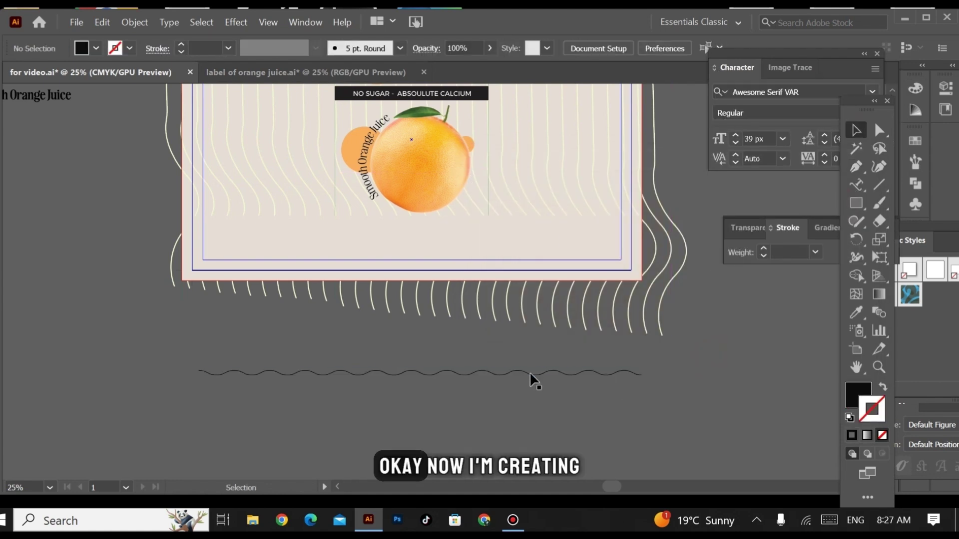
- Duplicate the wavy line a short distance directly below the original
drag(530, 375, 531, 382)
click(517, 392)
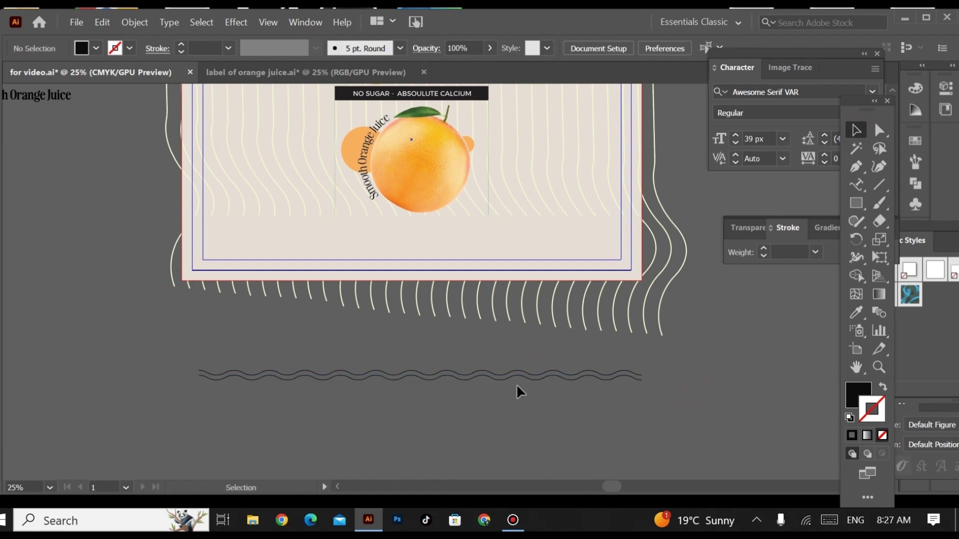
key(ctrl)
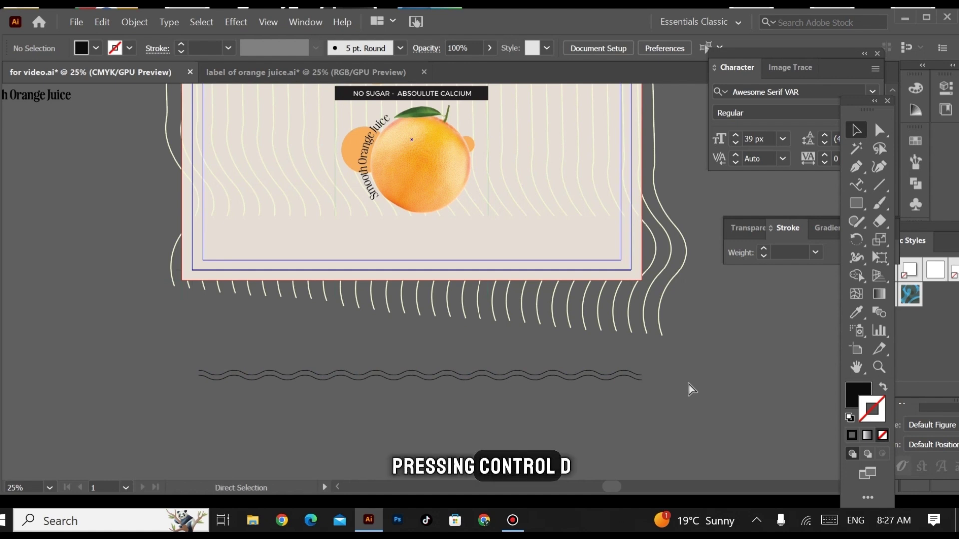
- Repeat the duplication from the lower wavy line to build a dense, evenly spaced stack of waves
click(632, 378)
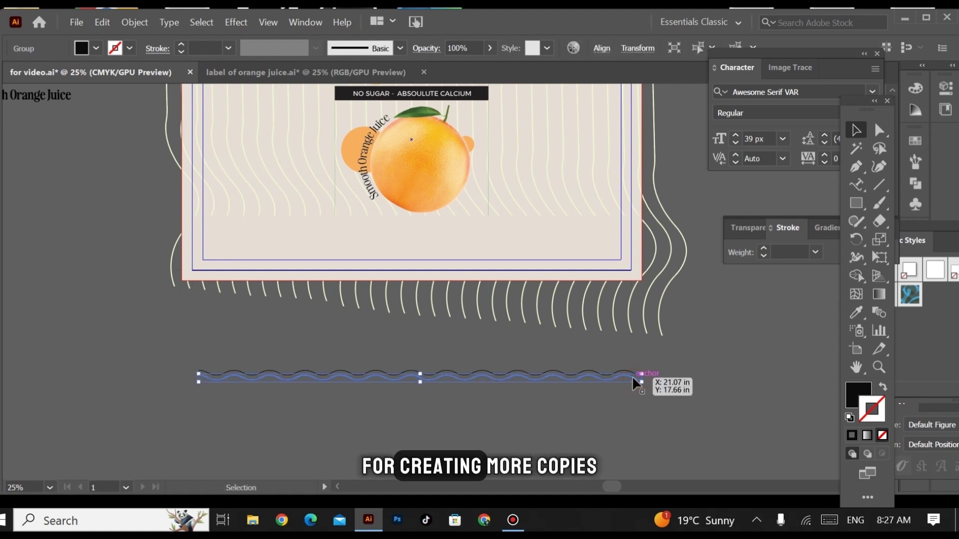
key(ctrl+d)
key(ctrl+d)
key(ctrl+d)
key(ctrl+d)
key(ctrl+d)
key(ctrl+d)
key(ctrl+d)
key(ctrl+d)
key(ctrl+d)
key(ctrl+d)
key(ctrl+d)
key(ctrl+d)
key(ctrl+d)
click(689, 394)
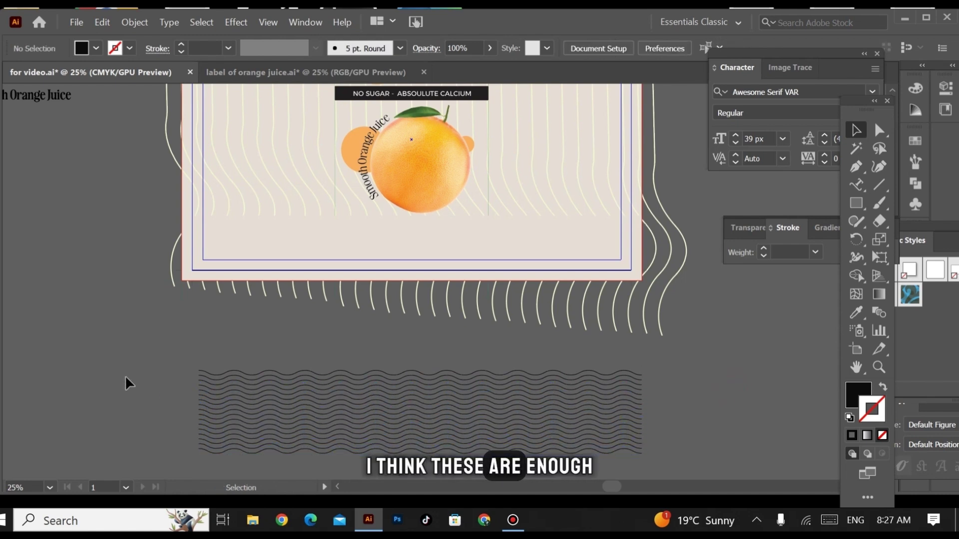
- Group all the stacked wavy lines and move them over the label's lower part, starting at the orange's base
scroll(579, 481, down, 3)
drag(598, 475, 599, 377)
key(a)
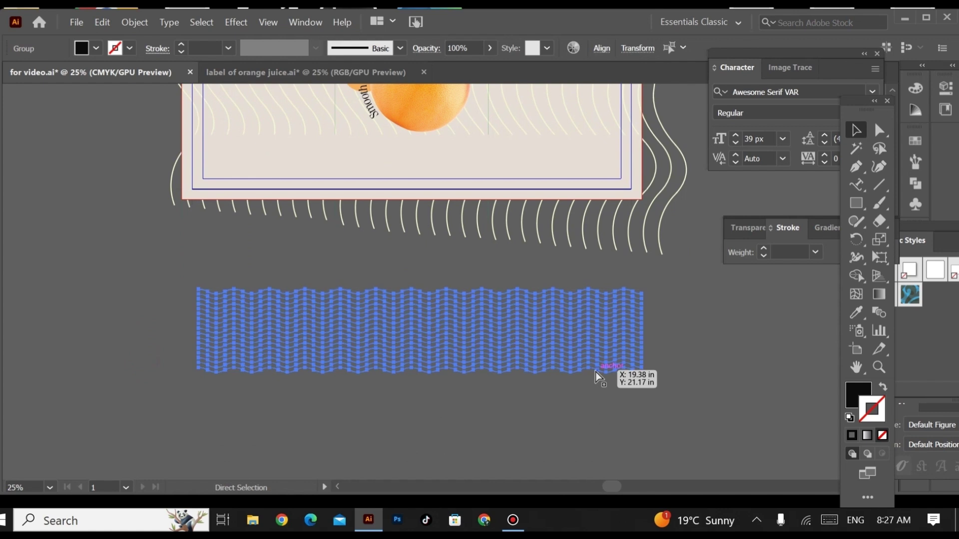
key(v)
scroll(549, 385, up, 1)
mouse_move(458, 370)
mouse_down()
mouse_move(418, 219)
mouse_move(441, 211)
mouse_up()
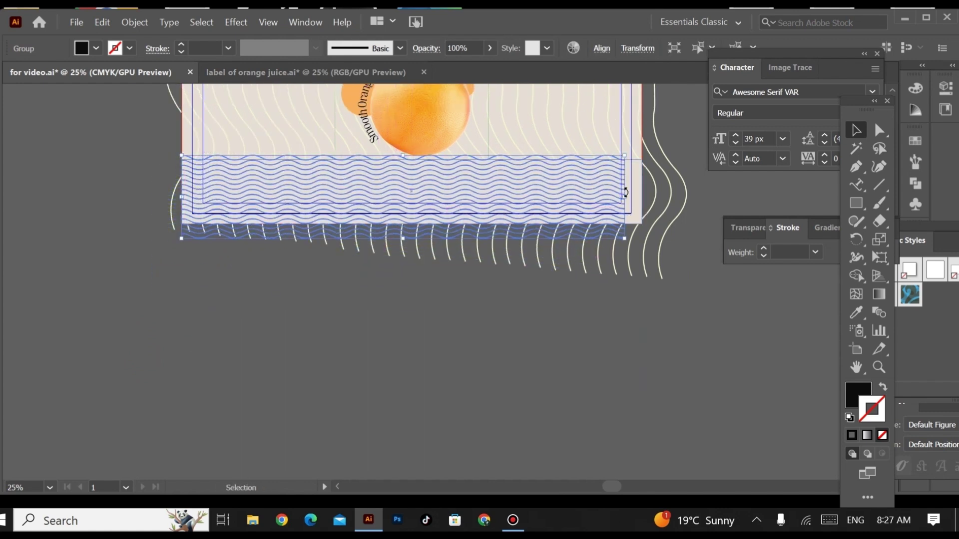
- Widen the wave group slightly past both label edges and shift it down a little below the orange
drag(626, 197, 656, 199)
click(478, 338)
scroll(478, 338, up, 2)
drag(493, 232, 492, 239)
click(444, 357)
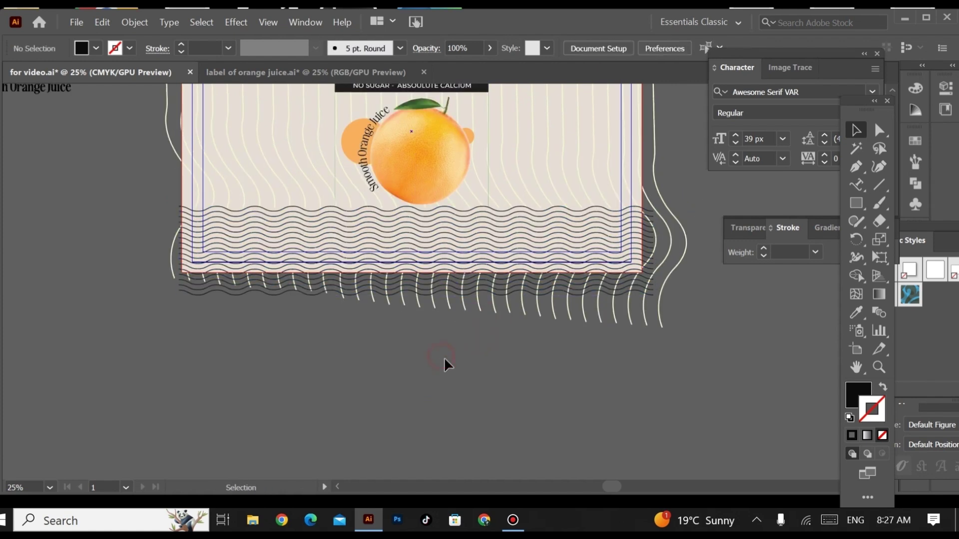
- Copy the 250ML text from label of orange juice.ai and place it at the orange's lower right, just above the waves
scroll(446, 359, up, 5)
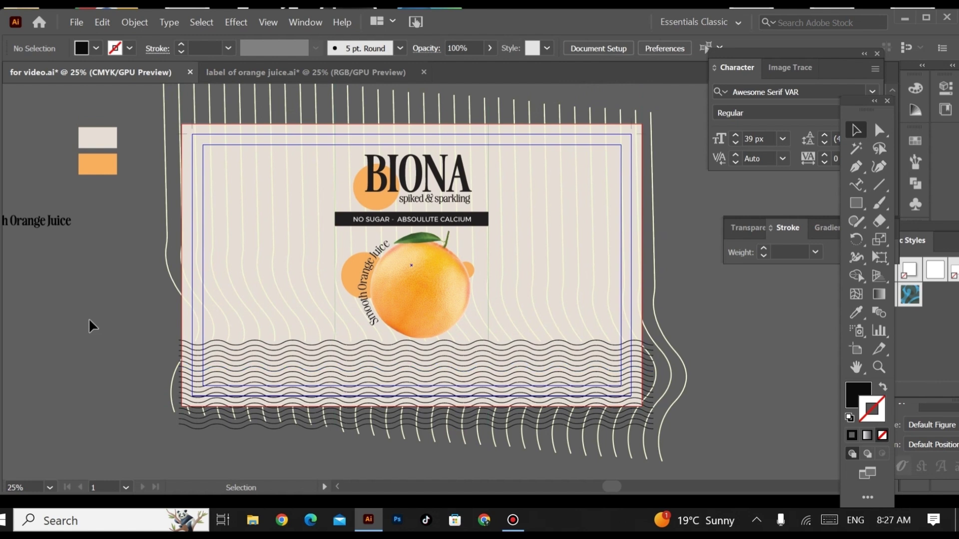
click(226, 73)
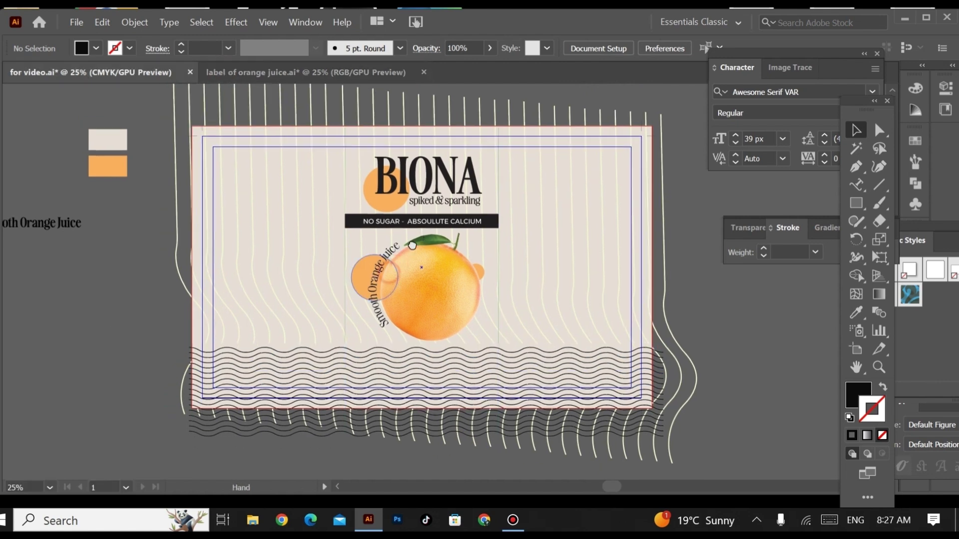
drag(131, 214, 652, 322)
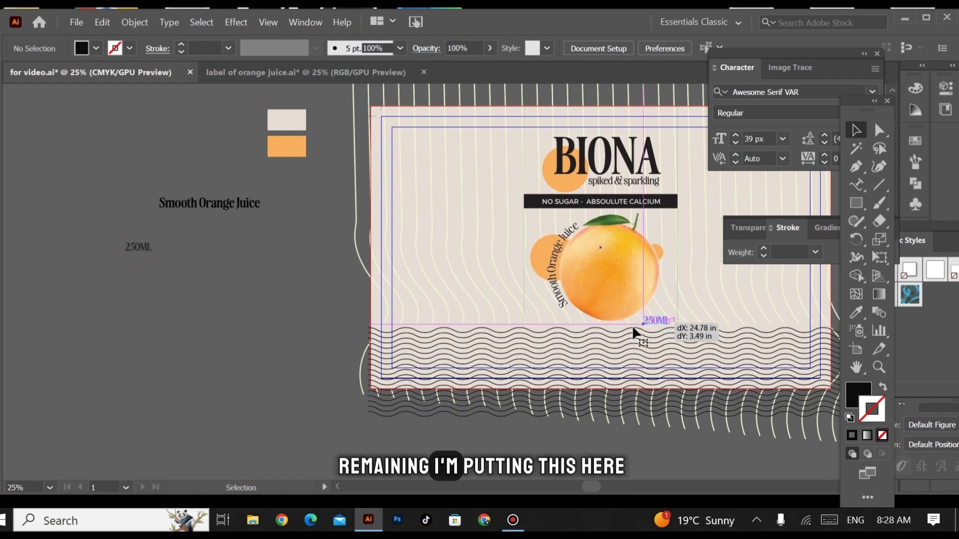
click(321, 312)
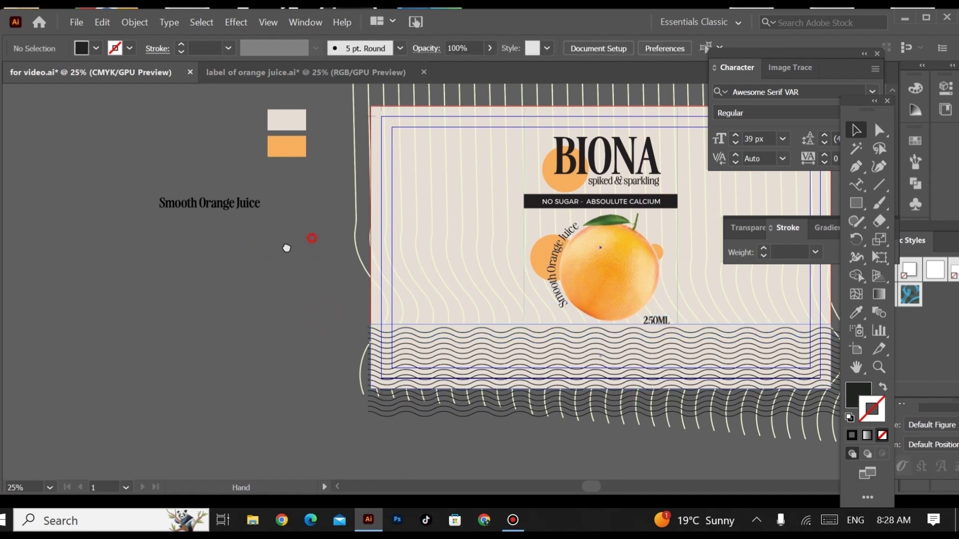
drag(311, 244, 181, 257)
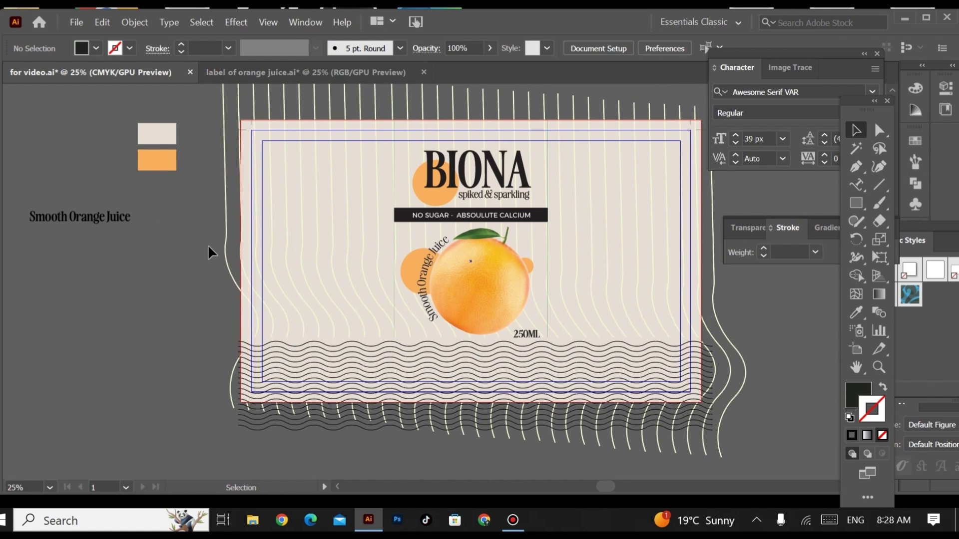
- Copy the nutrition facts table, barcode, QR code, health benefits text and seals from label of orange juice.ai beside the label
click(499, 182)
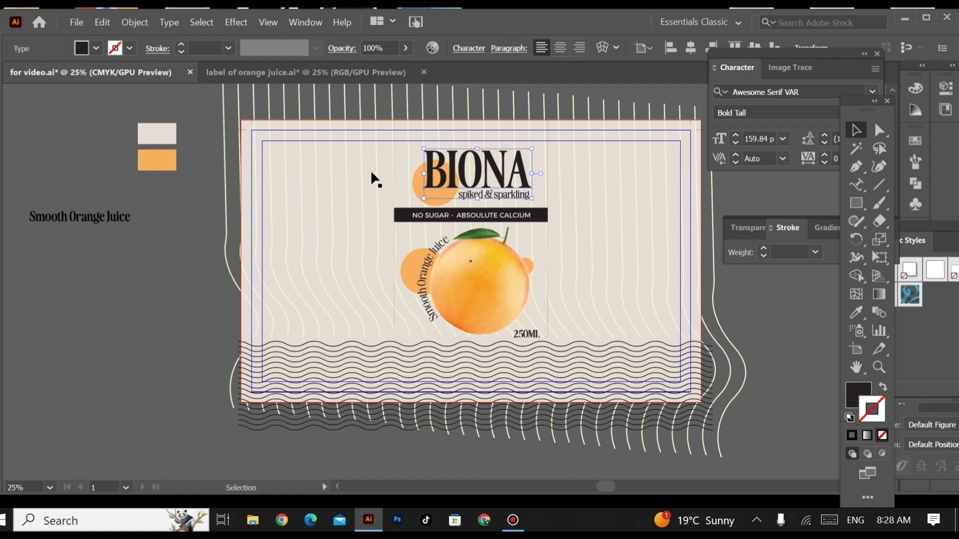
click(148, 198)
click(311, 71)
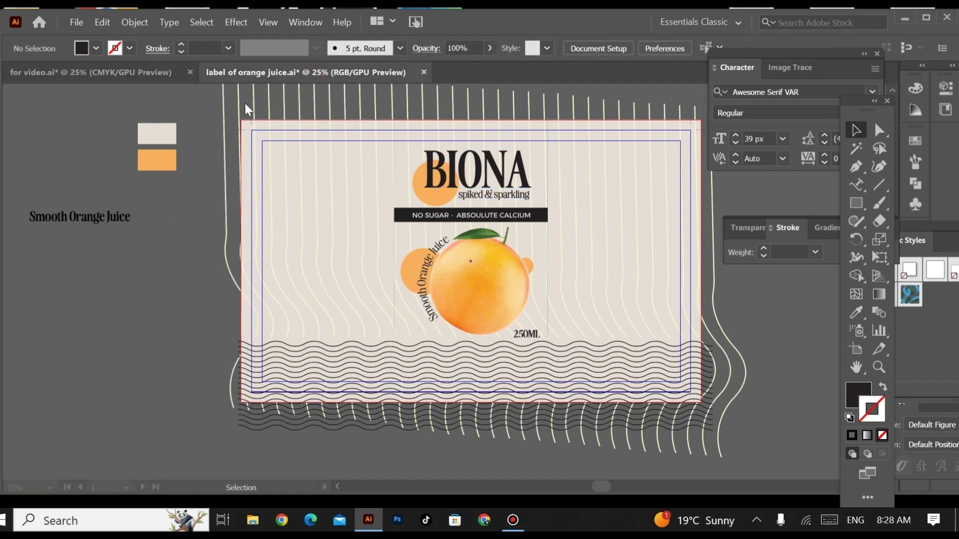
drag(234, 351, 242, 344)
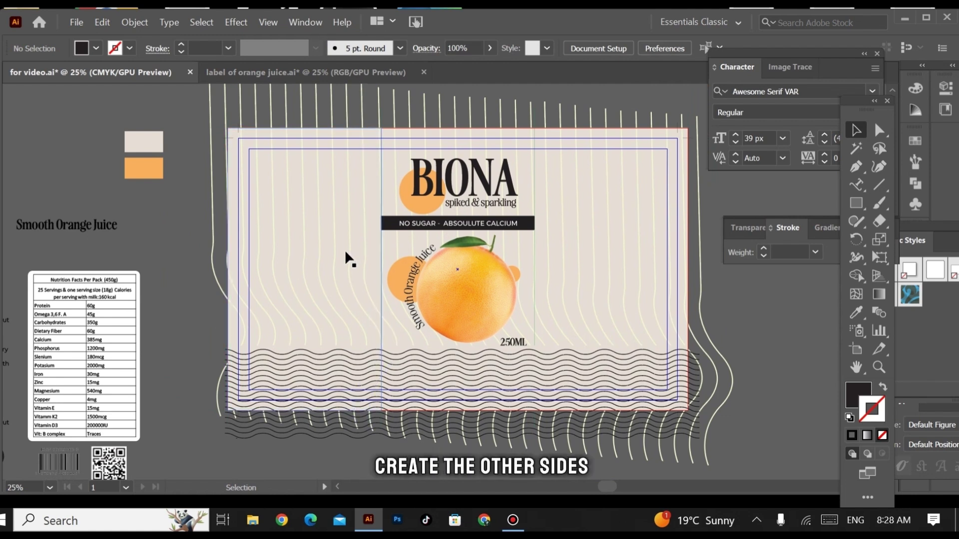
drag(193, 359, 335, 350)
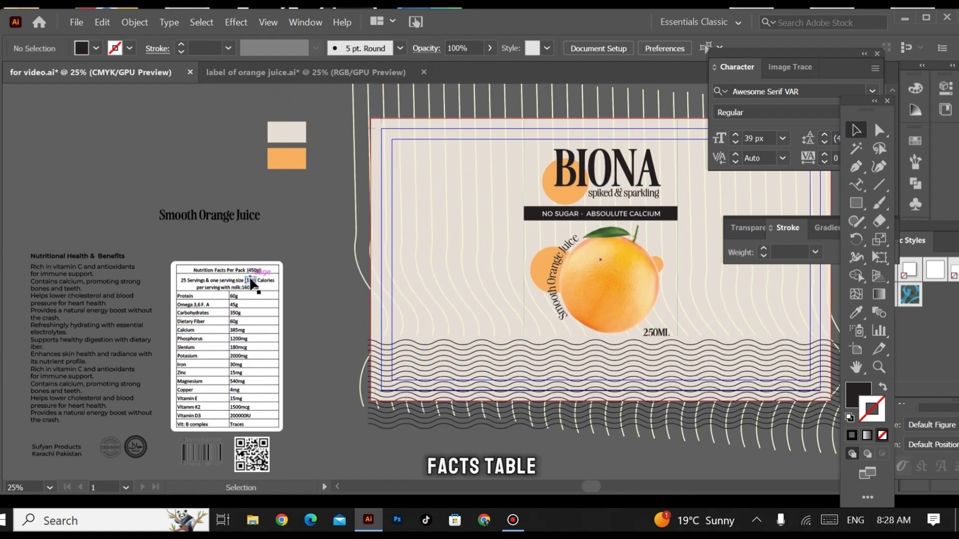
- Place the nutrition table, barcode and QR code on the label's left panel, scaled to about 5.19 by 9.94 in
drag(215, 455, 204, 397)
drag(225, 331, 467, 272)
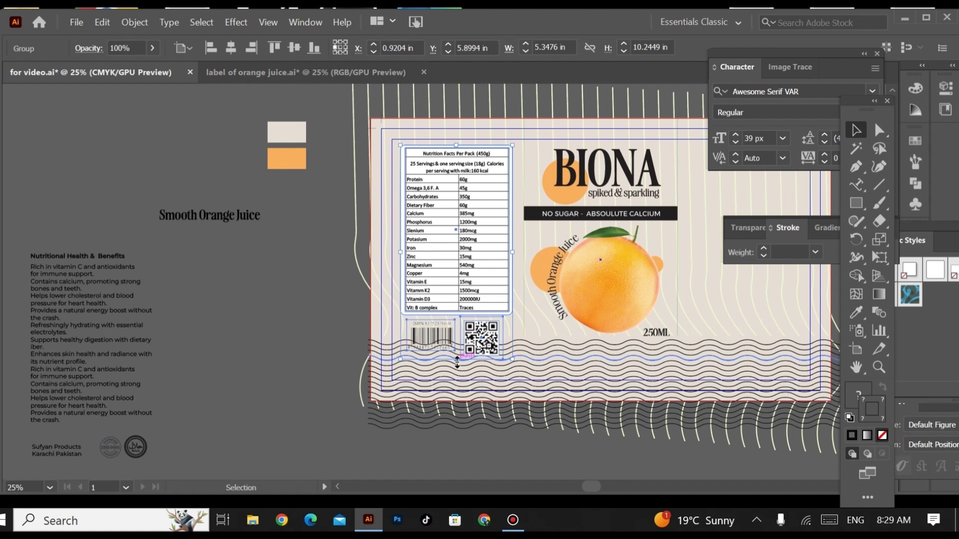
drag(456, 363, 453, 355)
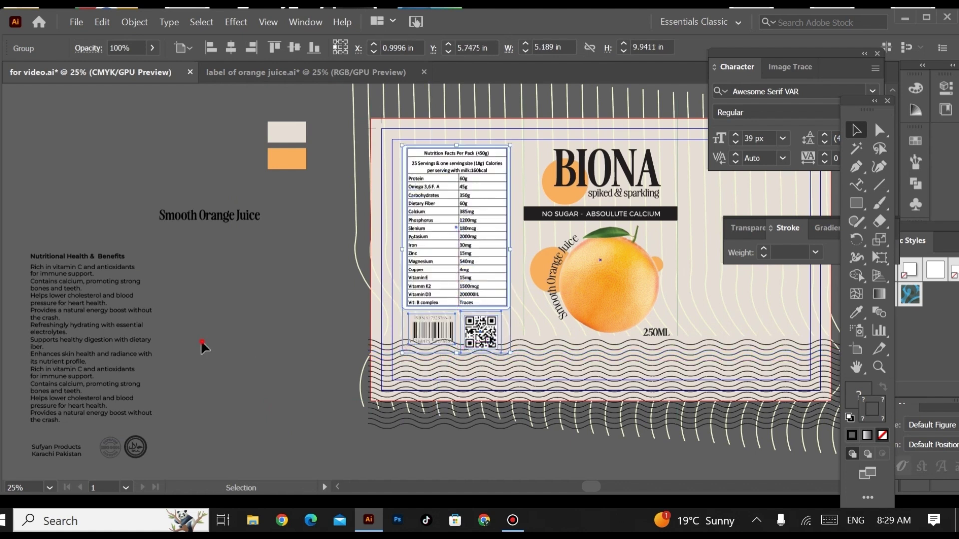
- Move the wave group down until its top edge sits just below the barcode and QR code
click(422, 392)
click(470, 418)
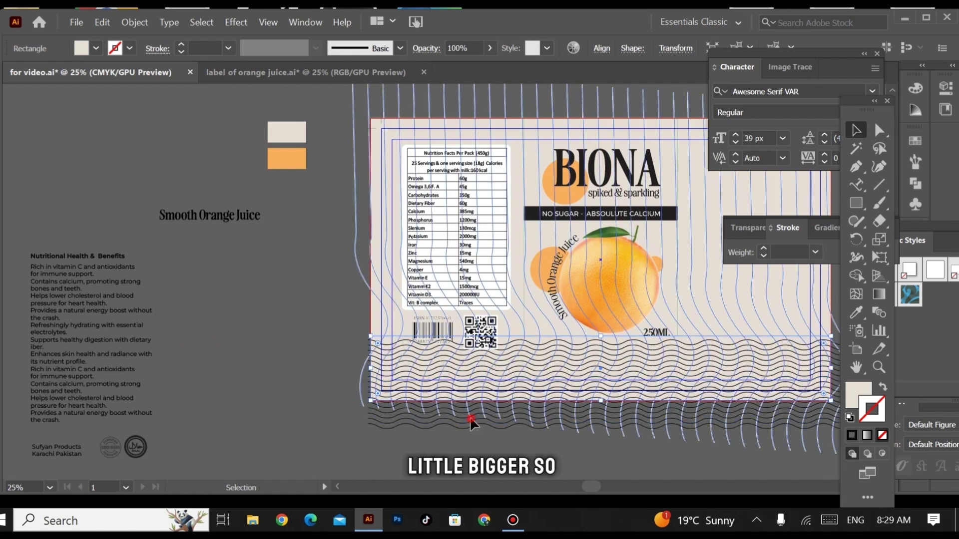
click(397, 428)
key(shift+Down)
key(shift+Down)
key(shift+Down)
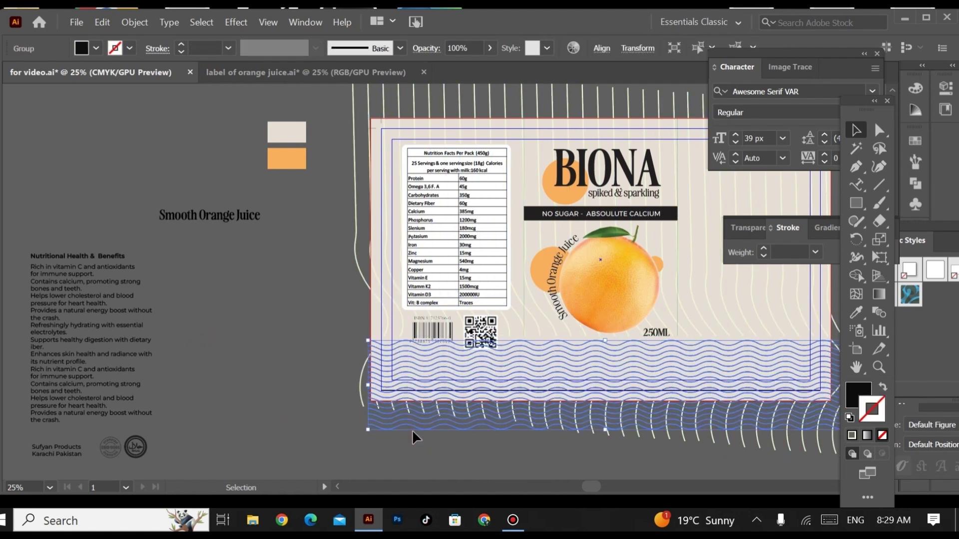
key(shift+Down)
key(shift+Down)
key(shift+Down)
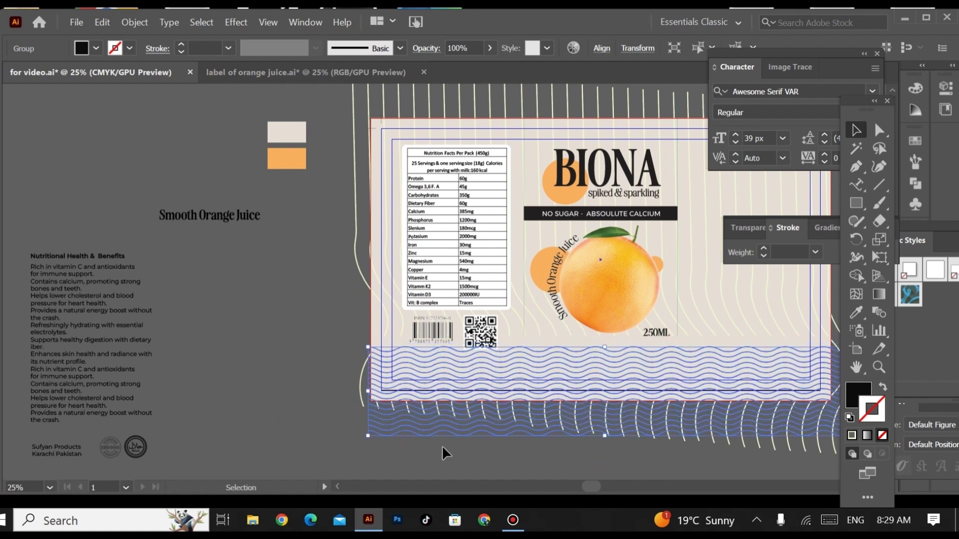
- Move the health benefits text, company details and certification seals onto the label's right panel, within the inner margin guides
click(199, 319)
mouse_move(264, 339)
mouse_down()
mouse_move(268, 298)
mouse_move(317, 281)
mouse_up()
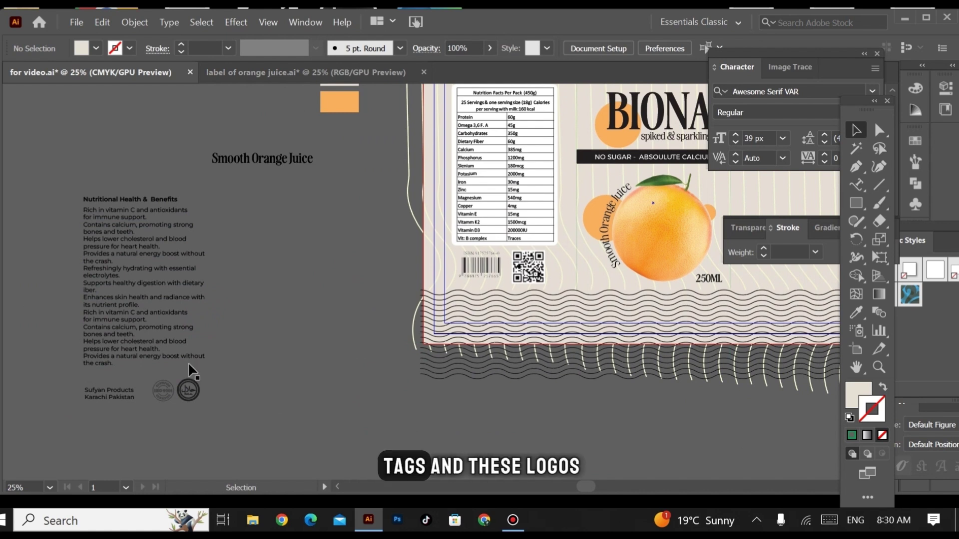
drag(278, 347, 708, 247)
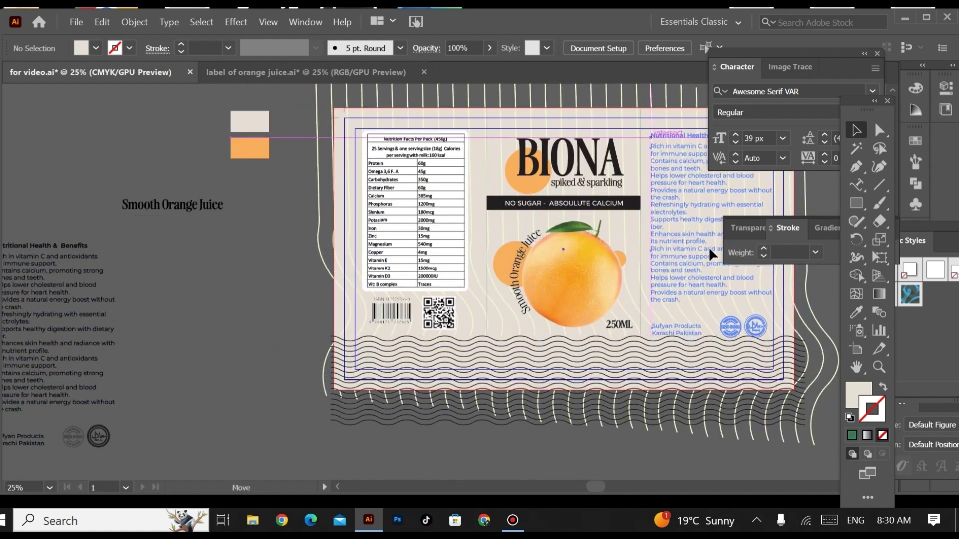
click(729, 341)
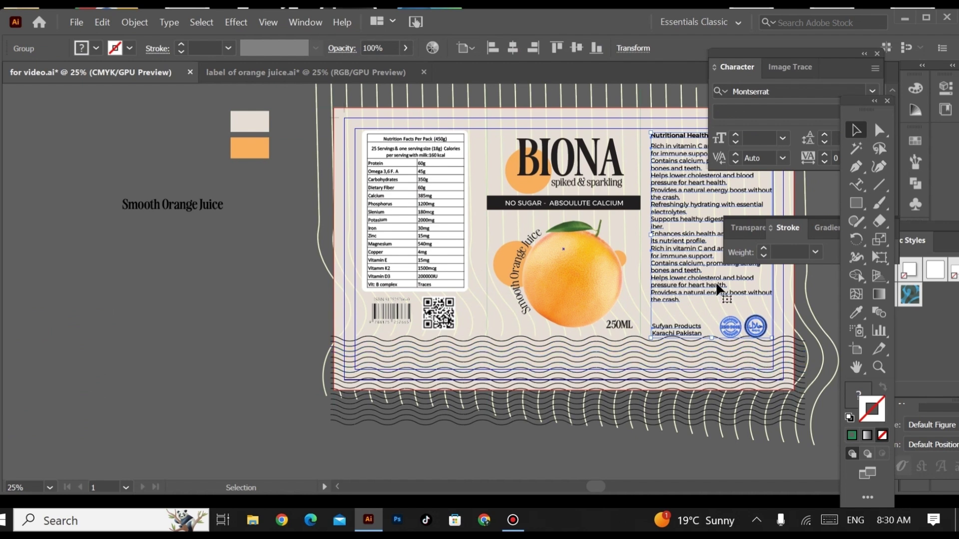
- Nudge the right panel's text and seals group slightly upward so it sits just above the wave pattern
key(Up)
key(Up)
key(Up)
key(Up)
key(Up)
key(Up)
key(Up)
key(Up)
key(Up)
key(Up)
key(Up)
key(Up)
key(Up)
key(Up)
key(Up)
key(Up)
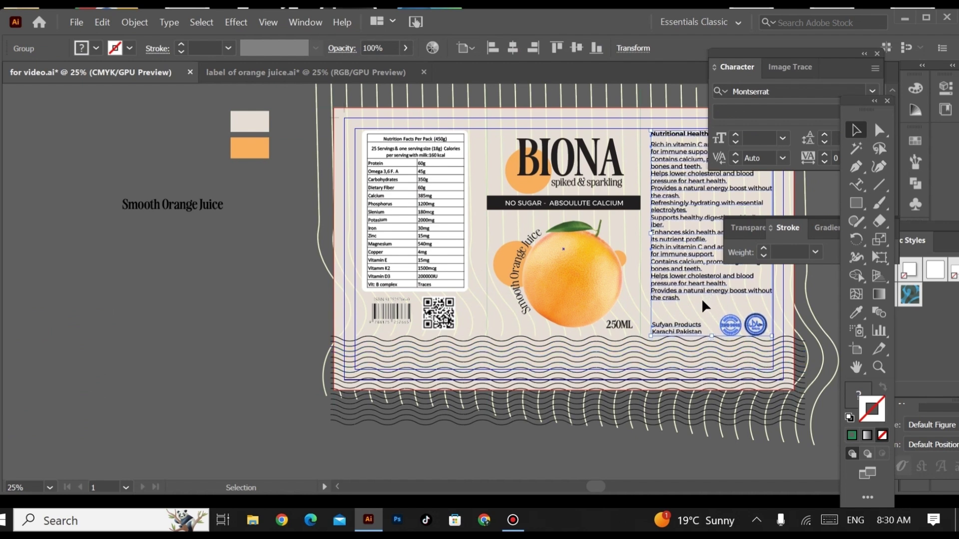
click(277, 414)
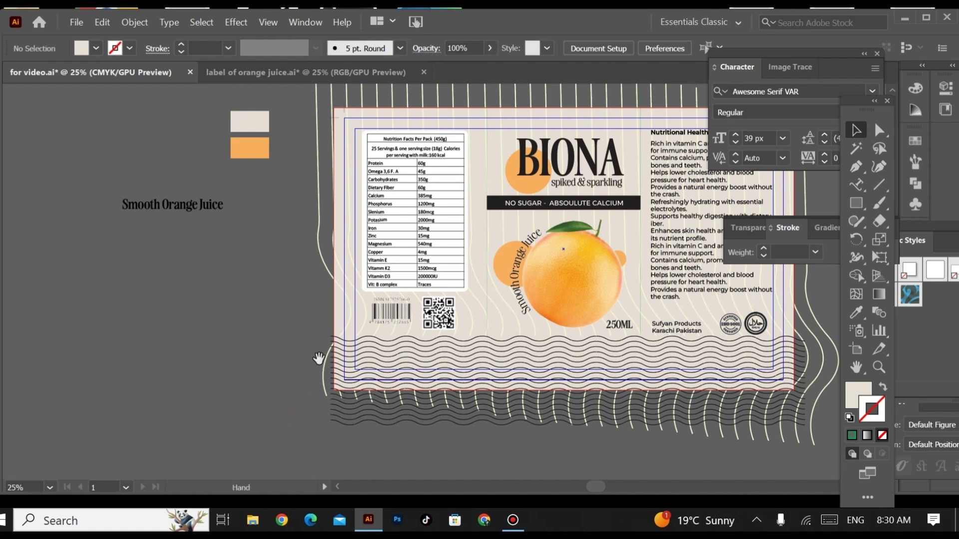
scroll(465, 265, right, 5)
click(606, 220)
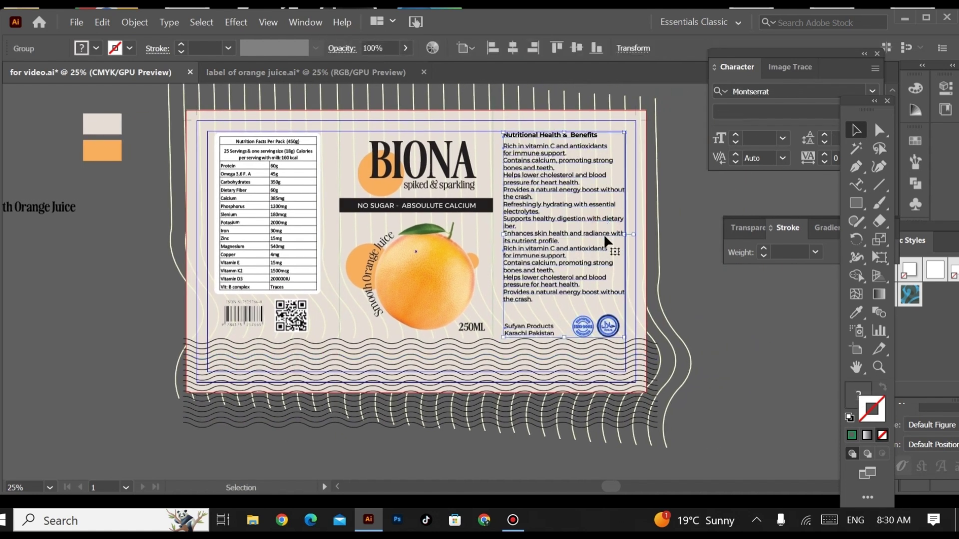
click(76, 251)
key(space)
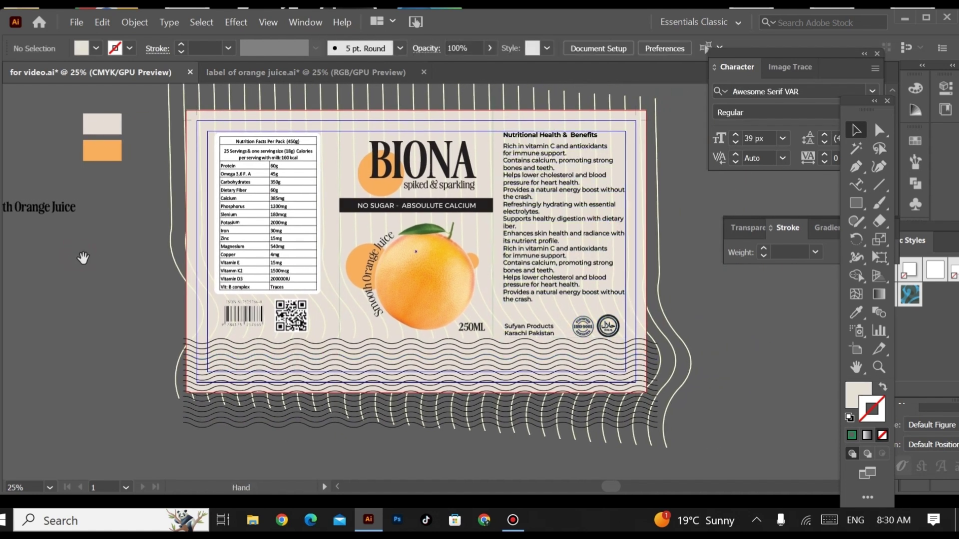
drag(538, 226, 549, 231)
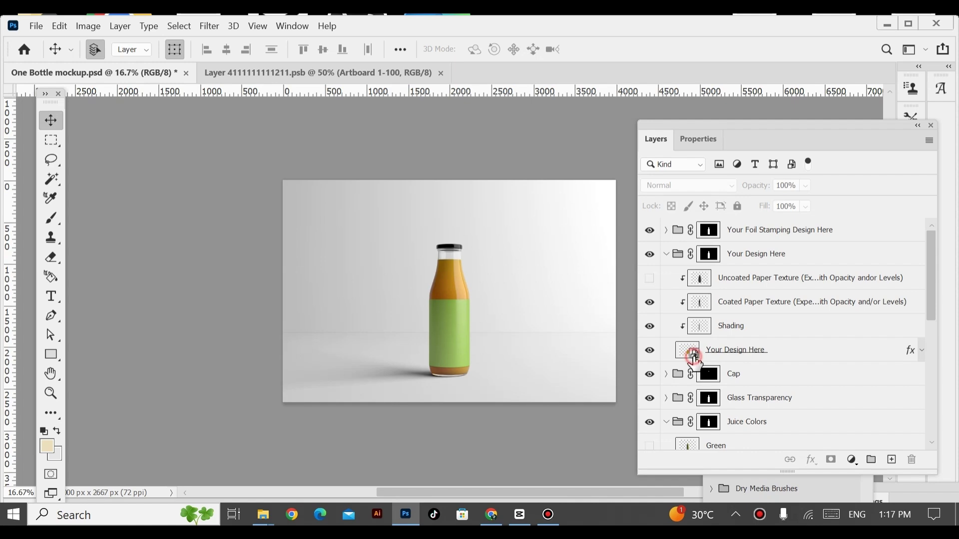
- In Photoshop, open the Your Design Here smart object of One Bottle mockup.psd and place label of orange juice-01 as a linked file
click(693, 355)
double_click(693, 356)
click(36, 26)
click(139, 325)
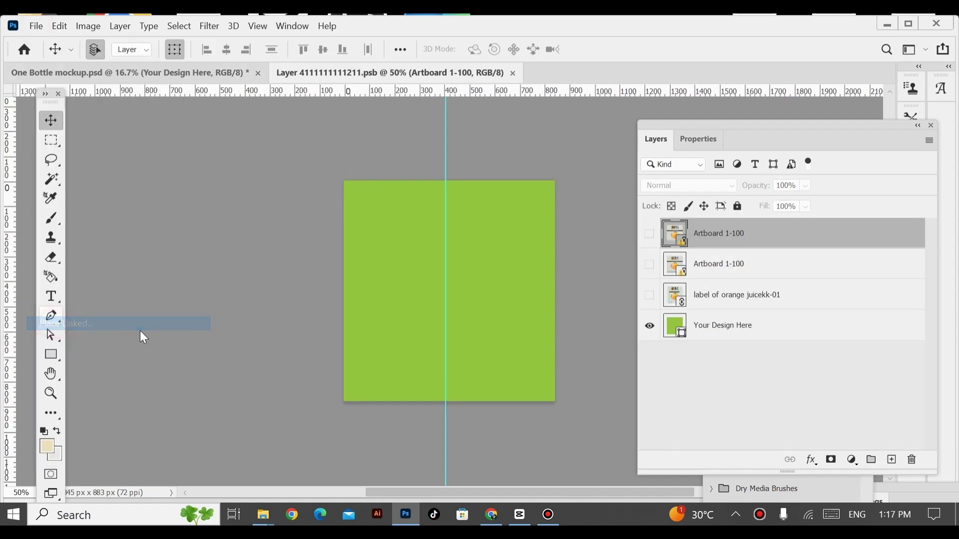
key(Escape)
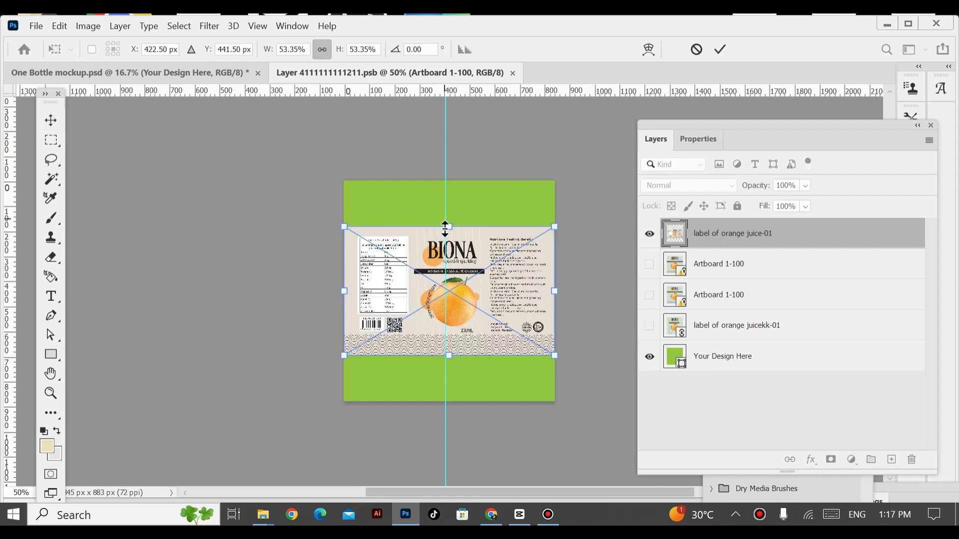
- Scale the placed label proportionally to cover the canvas's full height and shift it slightly left so the BIONA panel fills the front
drag(445, 228, 446, 176)
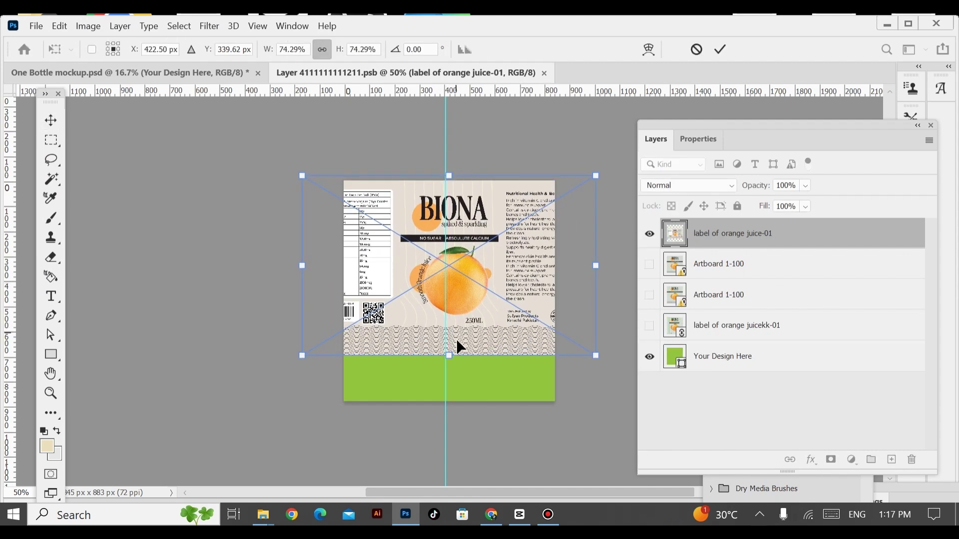
drag(448, 355, 448, 408)
drag(477, 368, 469, 368)
click(719, 49)
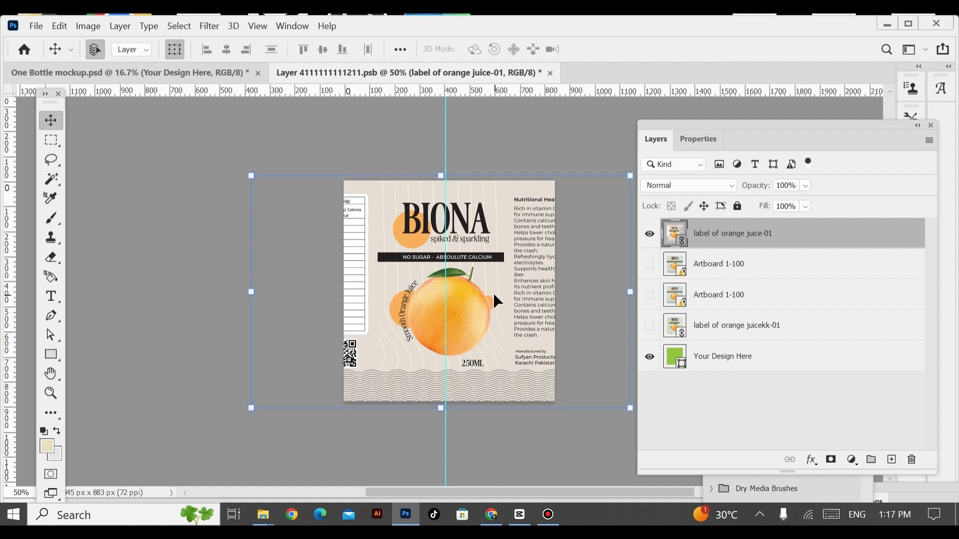
- Save the smart object and return to One Bottle mockup.psd to view the label on the bottle up close
click(30, 27)
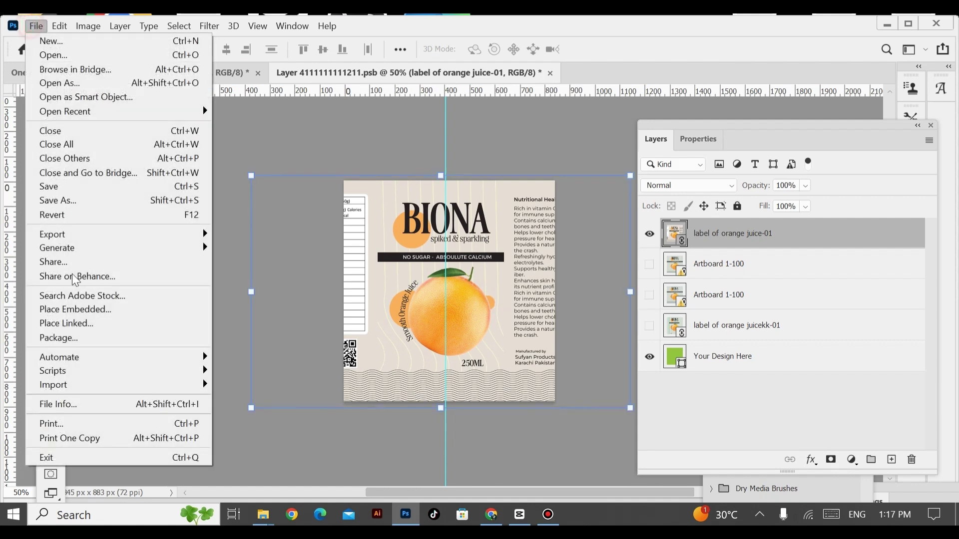
click(72, 186)
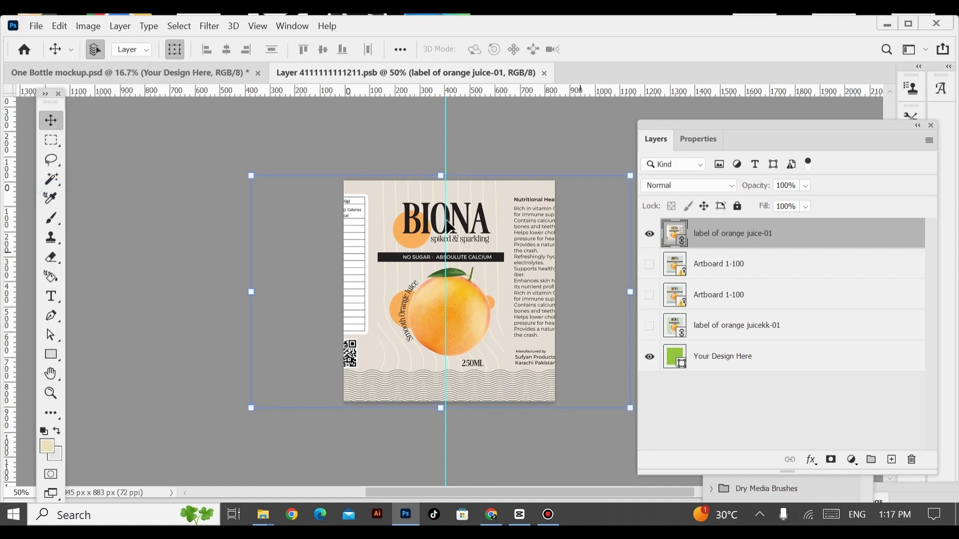
click(168, 75)
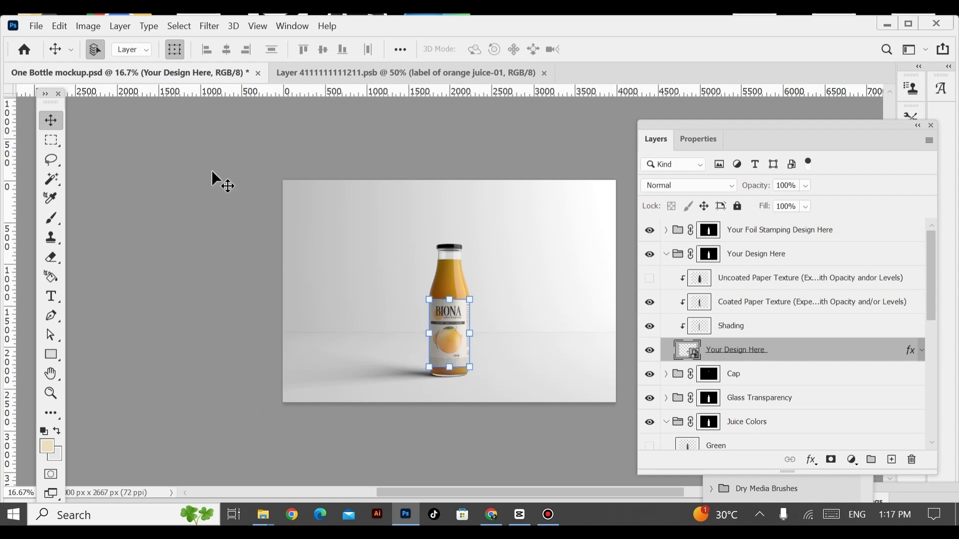
click(224, 178)
key(ctrl+plus)
key(ctrl+plus)
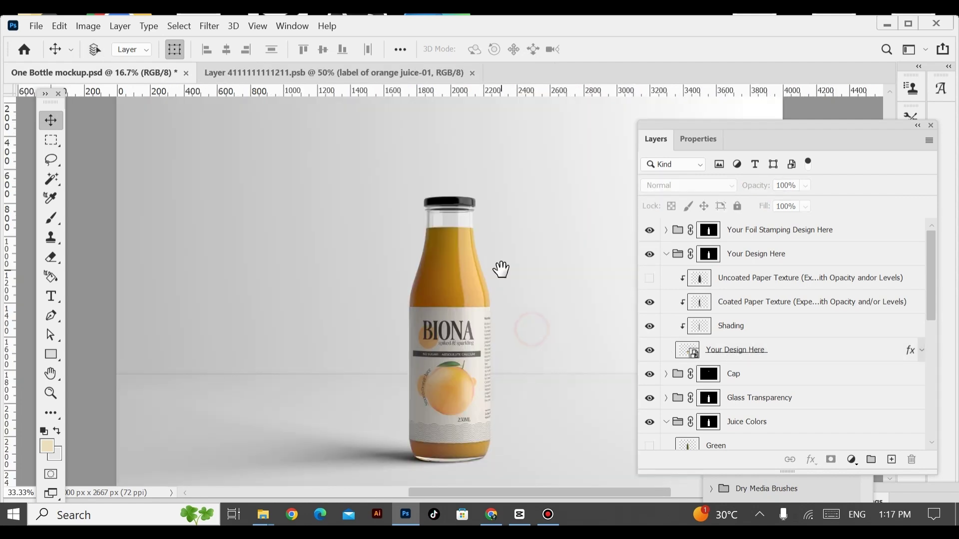